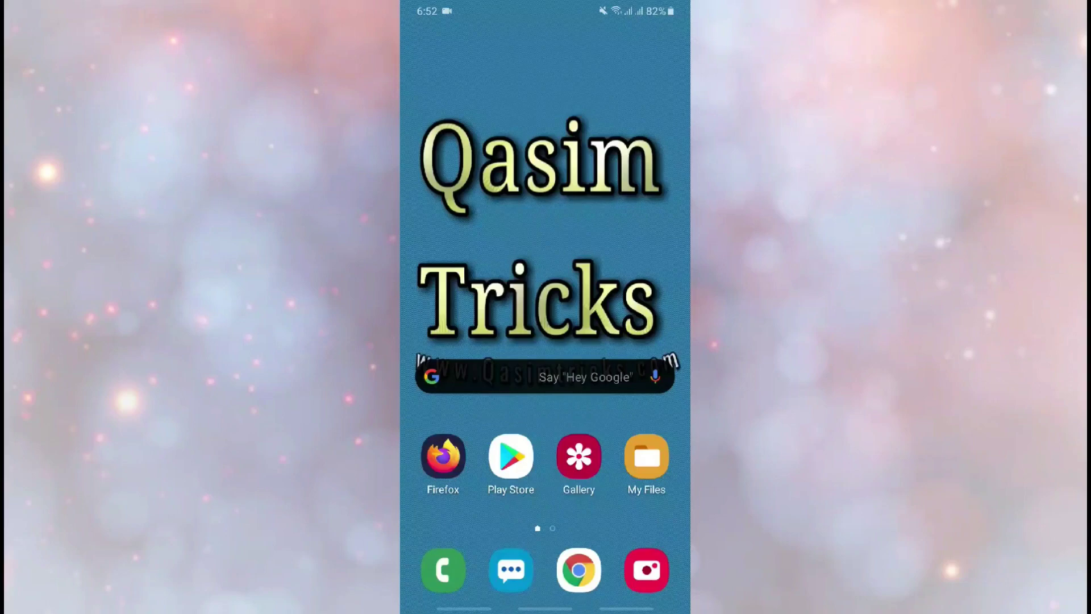
# Pull the notification shade down from the top of the phone's home screen
pyautogui.moveTo(545, 7); pyautogui.dragTo(545, 256)
# Open Settings > About phone > Software information on the phone
pyautogui.click(668, 63)
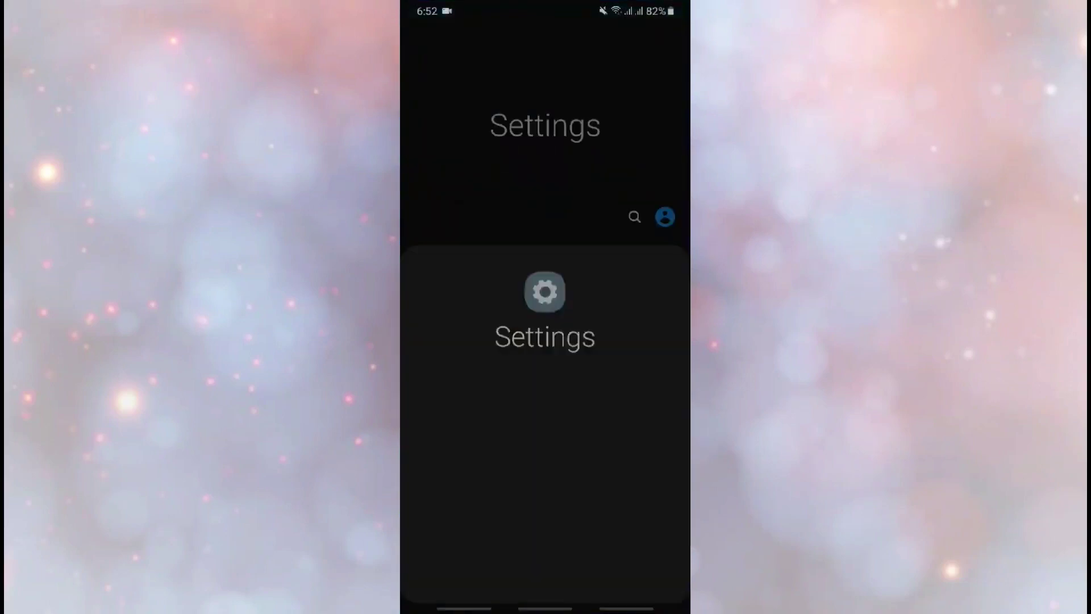
pyautogui.scroll(-10, 545, 341)
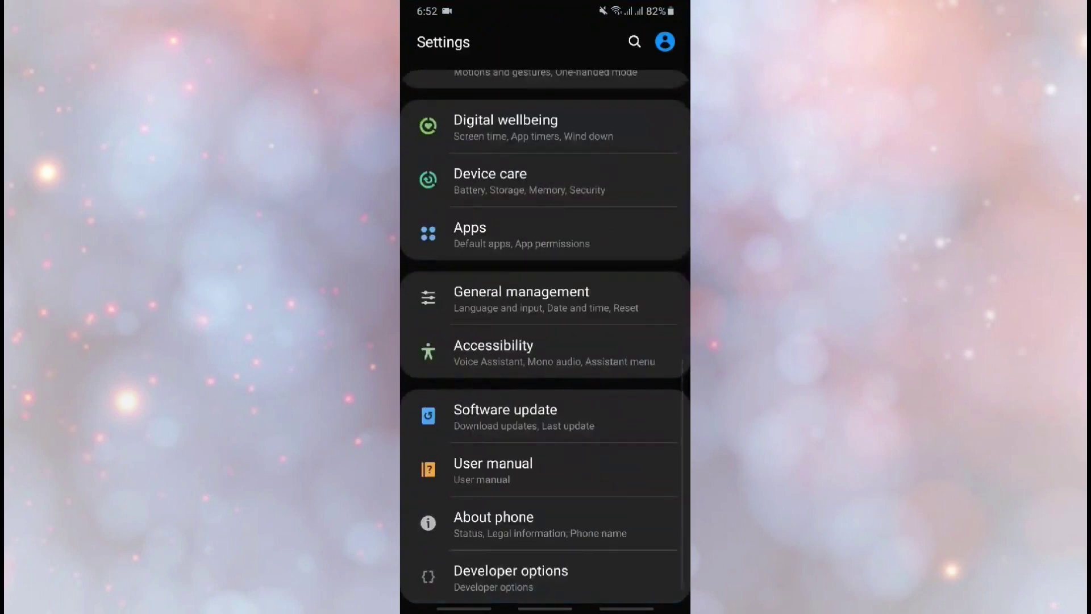
pyautogui.click(540, 523)
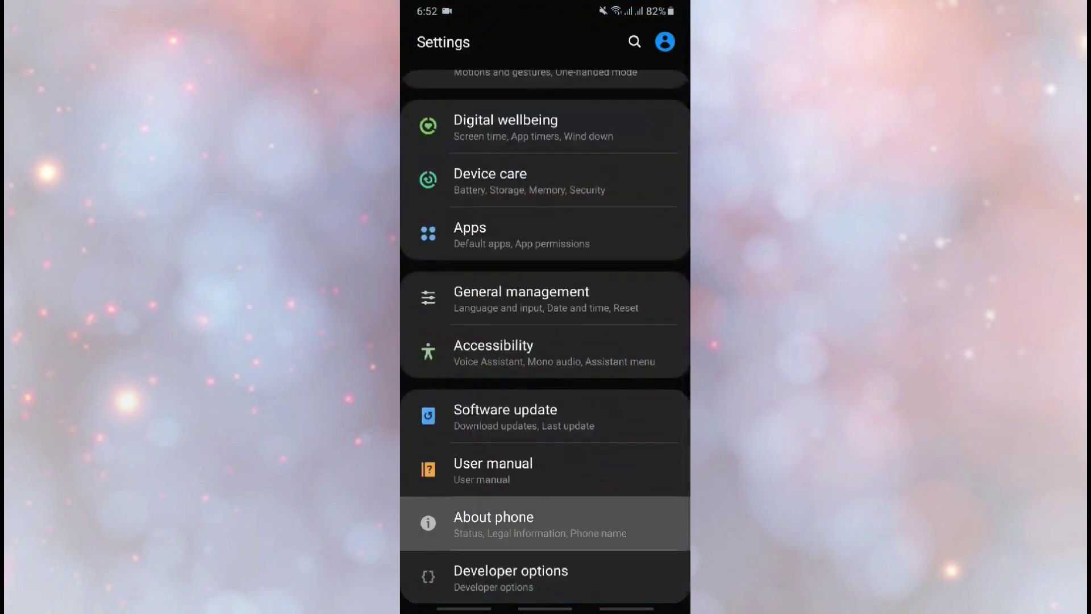
pyautogui.scroll(-3, 545, 341)
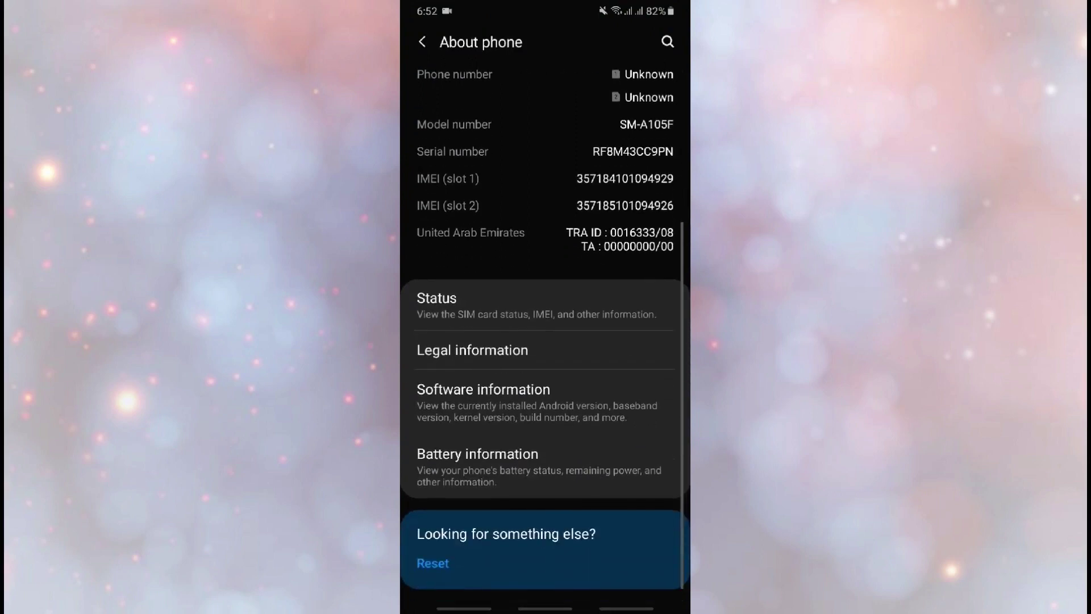
pyautogui.click(540, 402)
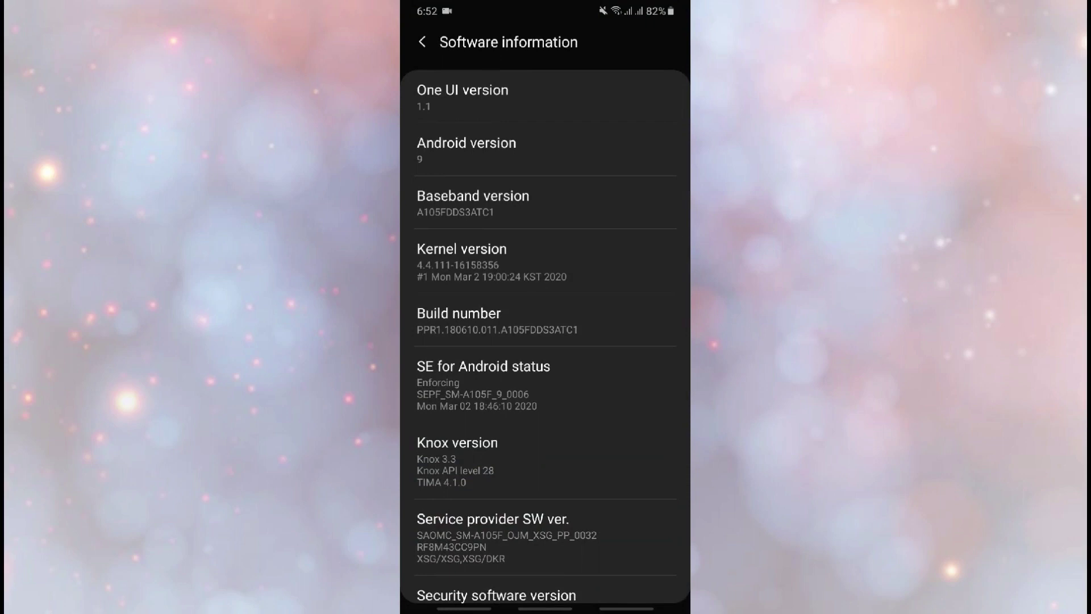
# Tap Build number three times to confirm developer mode is on, then back out to Settings
pyautogui.click(545, 320)
pyautogui.click(545, 320)
pyautogui.click(546, 320)
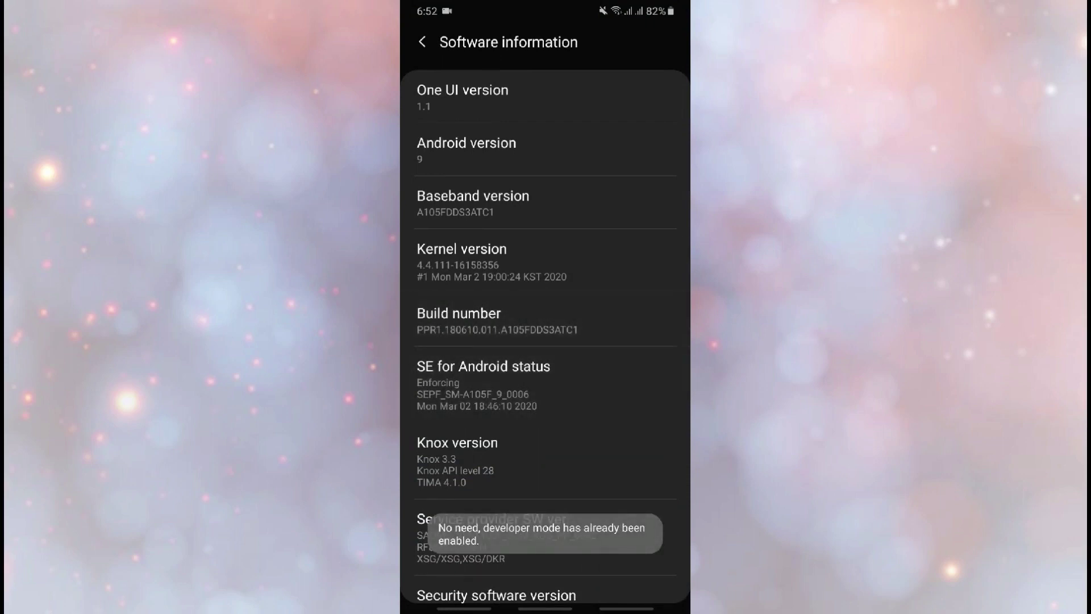
pyautogui.click(423, 41)
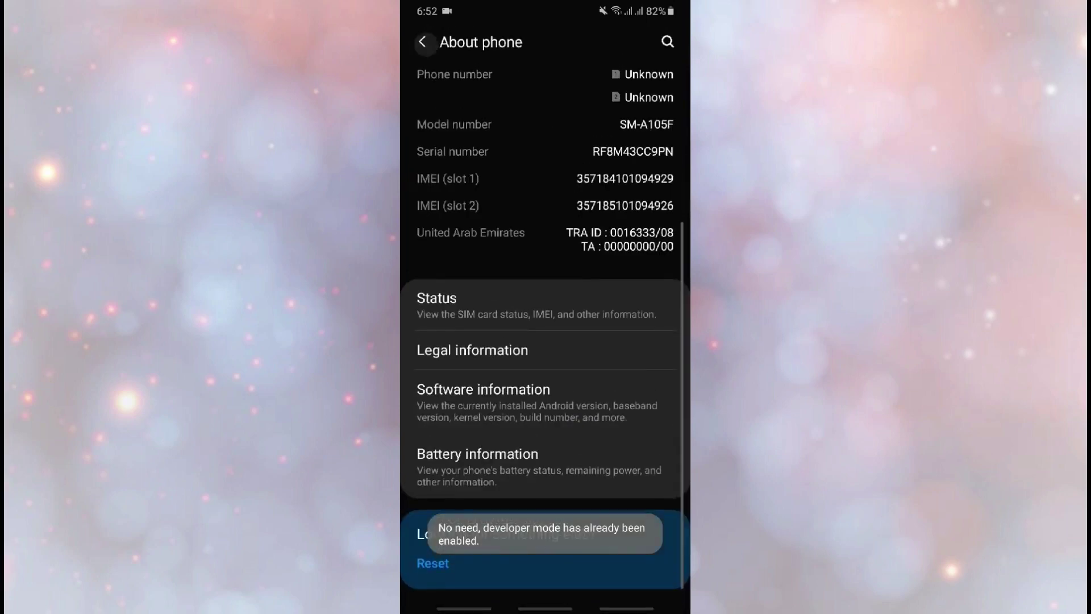
pyautogui.click(422, 42)
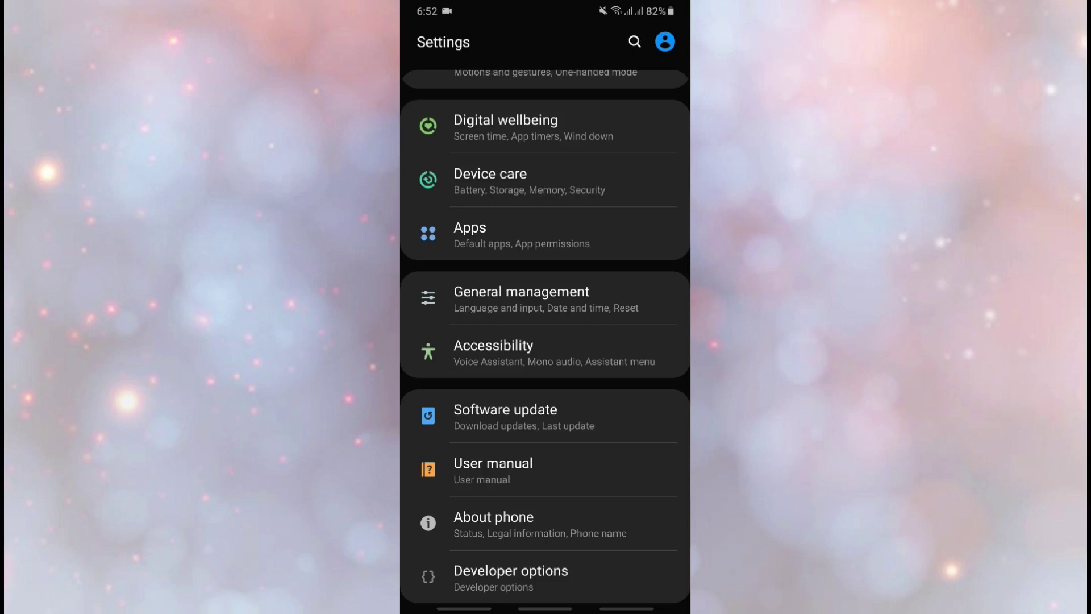
# In Developer options, turn USB debugging off and on again, and allow it
pyautogui.click(512, 577)
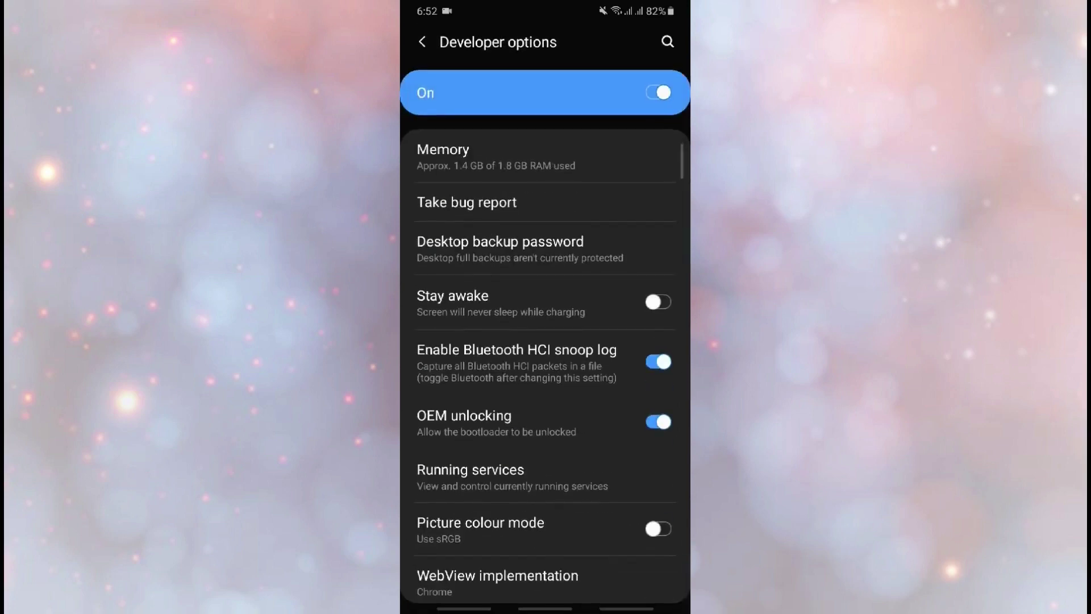
pyautogui.scroll(-6, 544, 364)
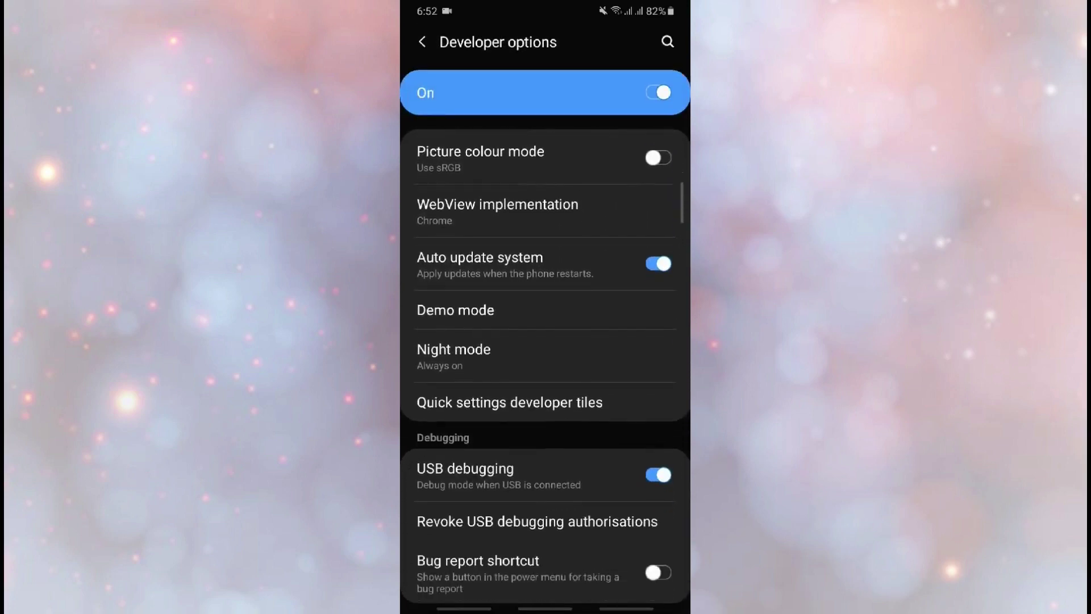
pyautogui.scroll(-1, 545, 363)
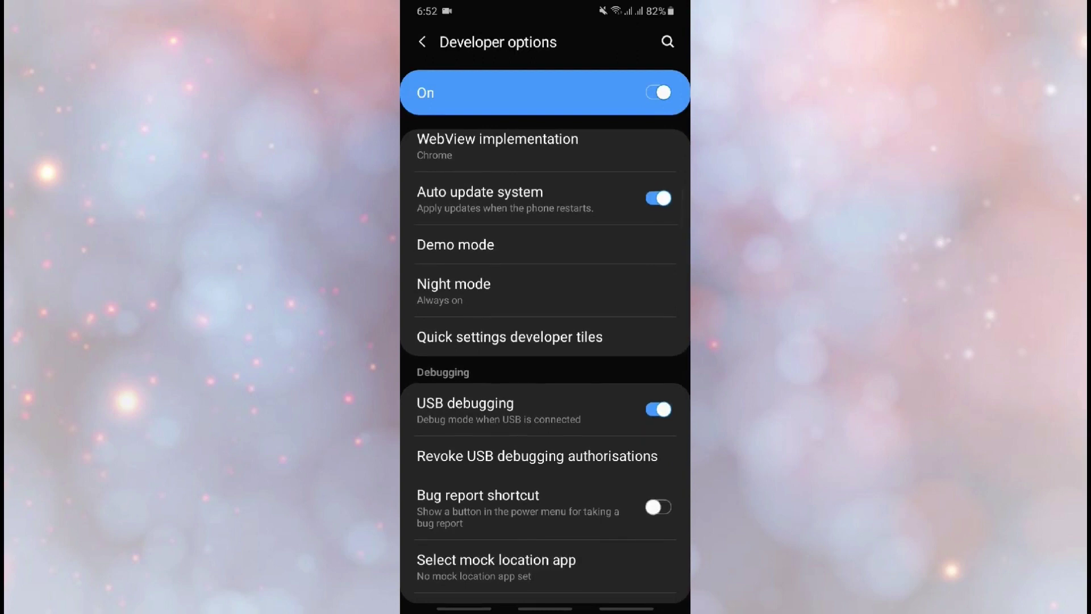
pyautogui.click(658, 409)
pyautogui.scroll(-1, 544, 409)
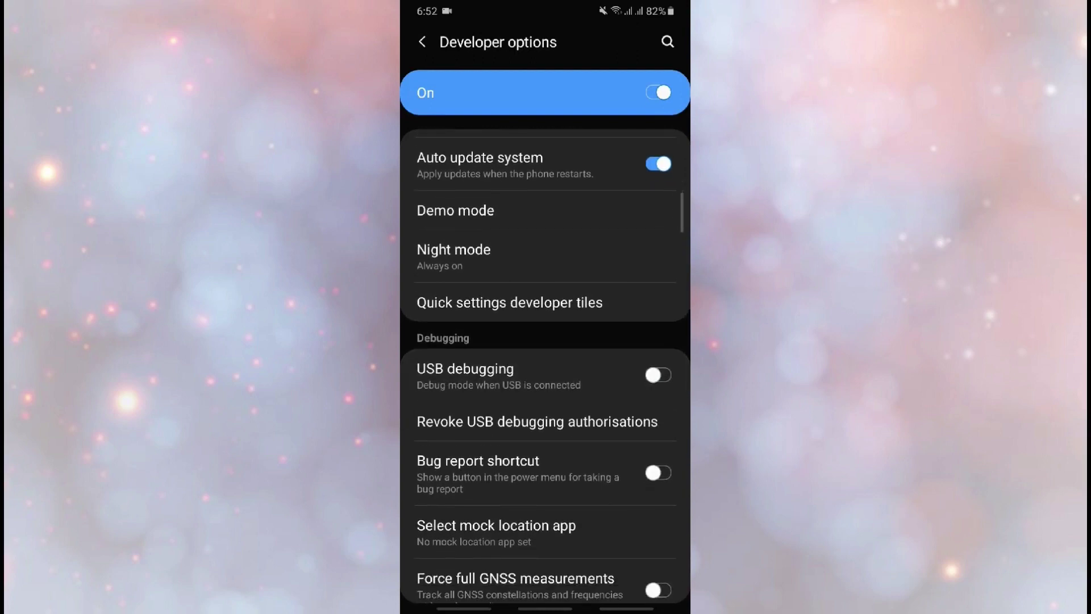
pyautogui.click(659, 375)
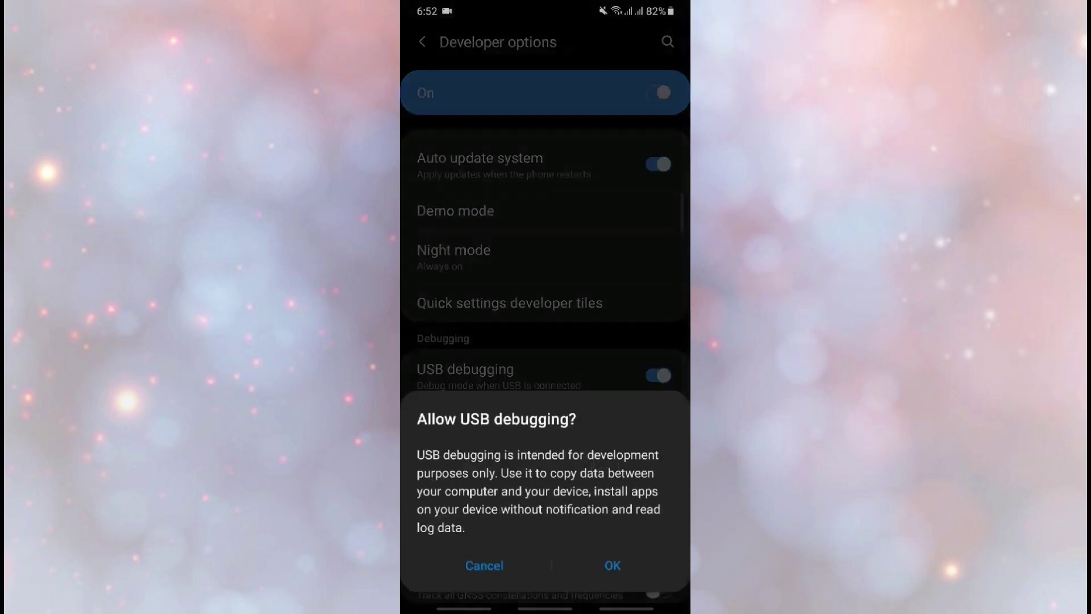
pyautogui.click(613, 566)
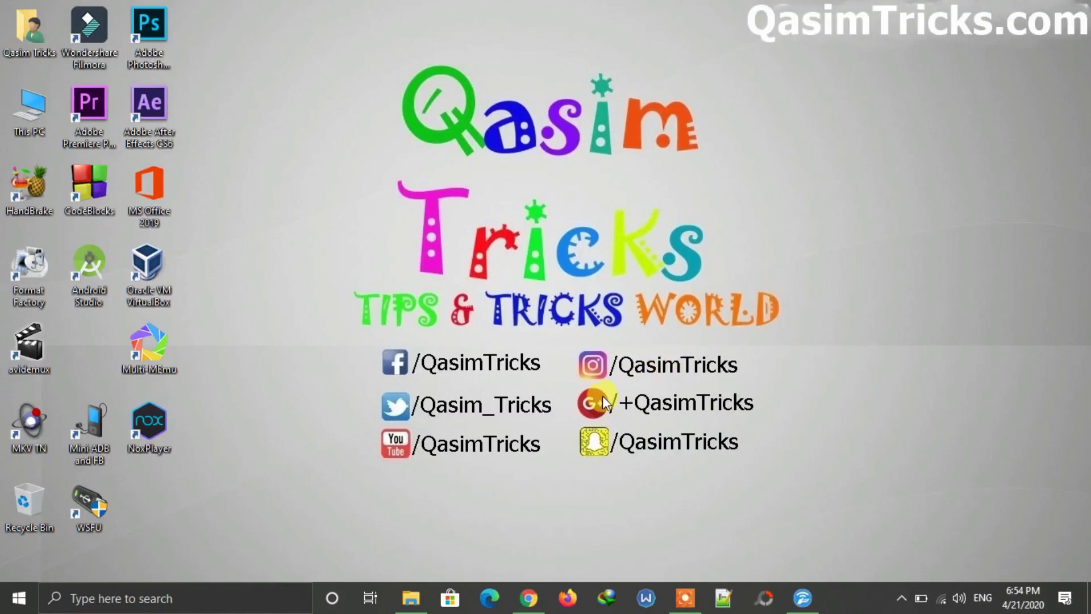
# Select the Scrcpy 64Bit archive among the downloaded Scrcpy zips
pyautogui.click(528, 594)
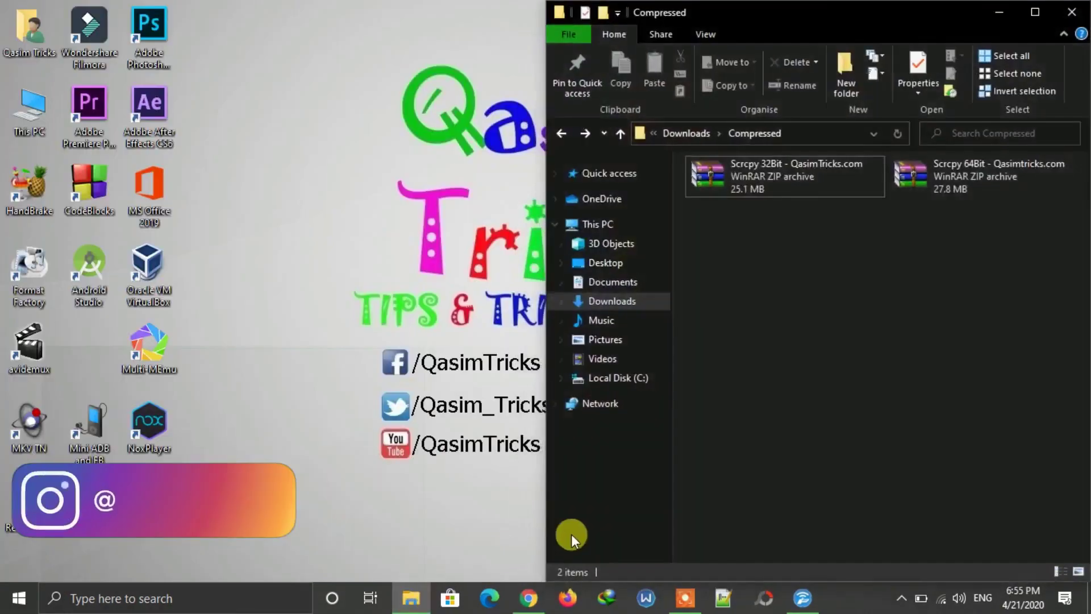
pyautogui.moveTo(810, 252); pyautogui.dragTo(1042, 149)
pyautogui.click(800, 166)
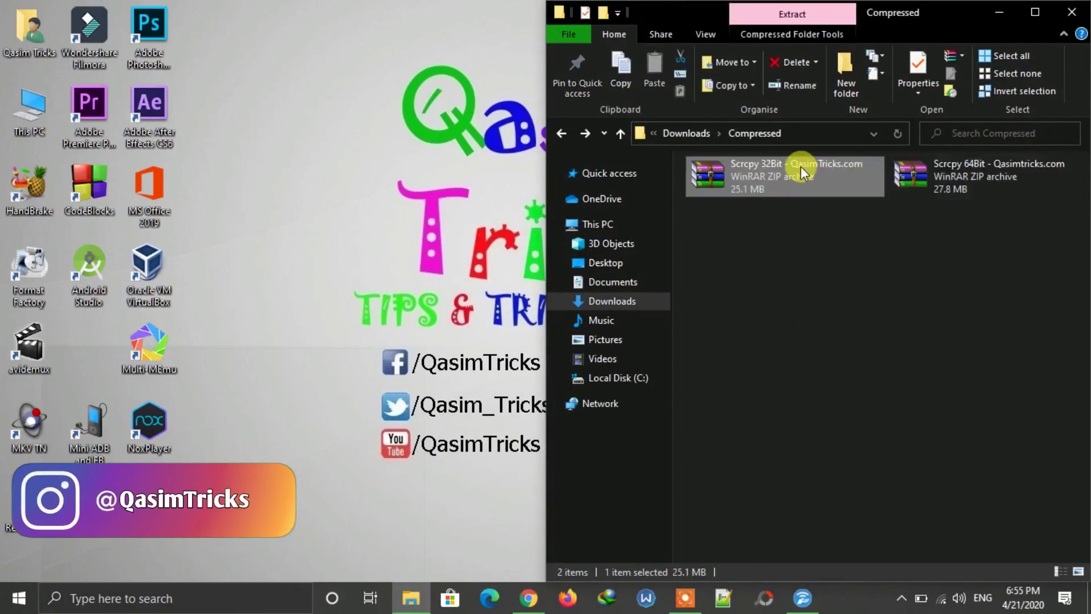
pyautogui.click(969, 158)
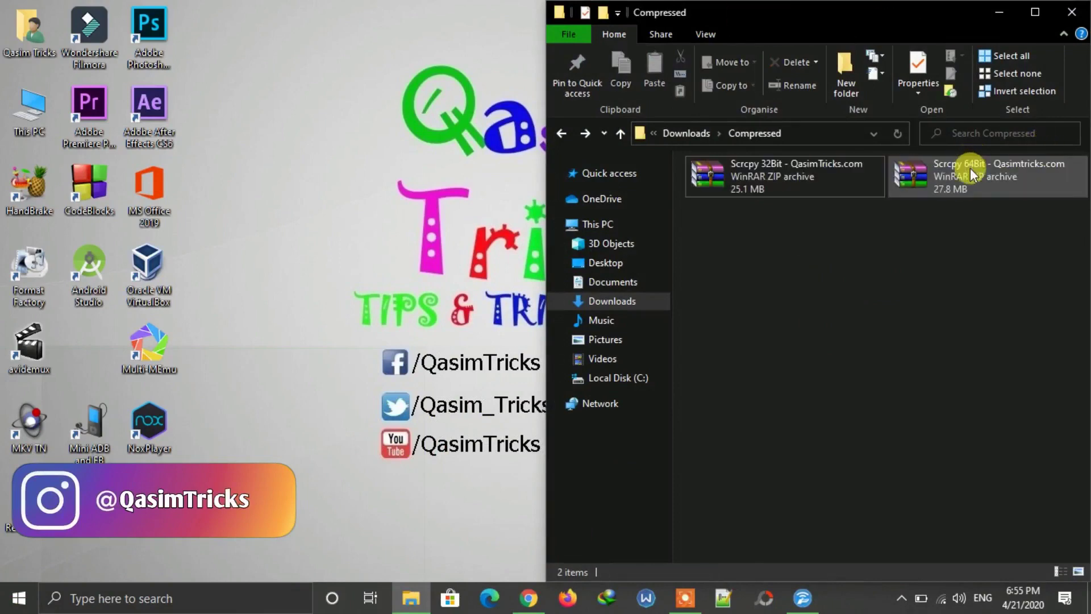
# Extract it to a Scrcpy 64Bit folder and open the extracted folder and its inner folder
pyautogui.rightClick(935, 173)
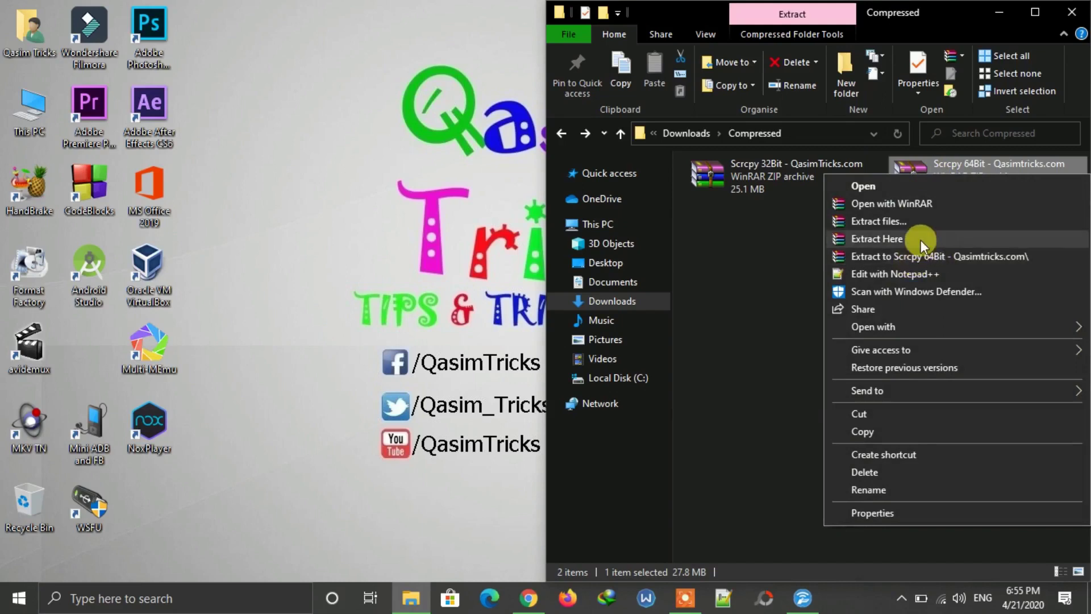
pyautogui.click(922, 257)
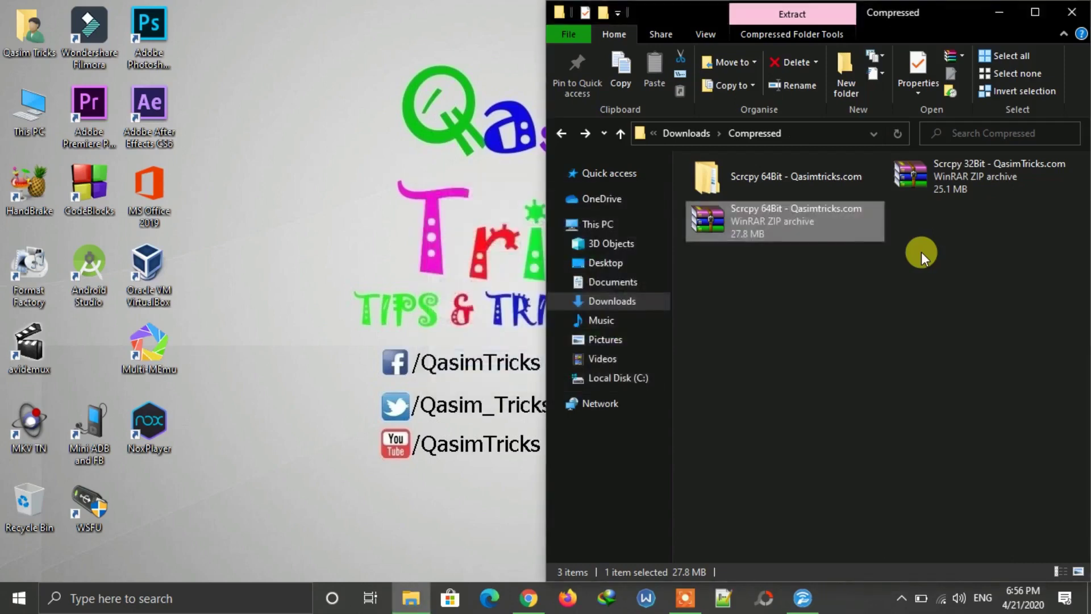
pyautogui.click(887, 304)
pyautogui.doubleClick(770, 178)
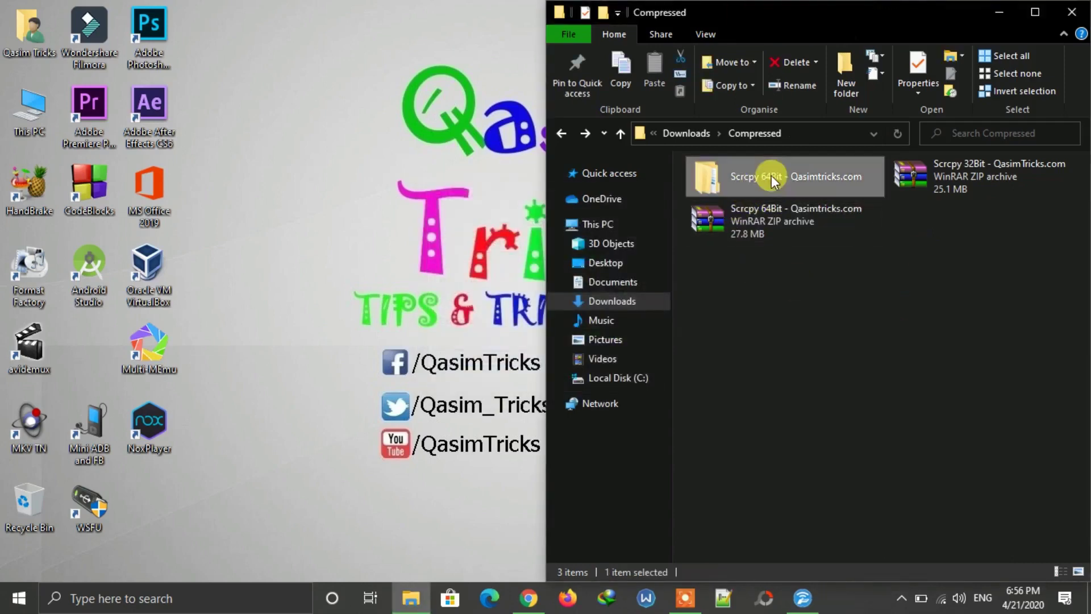
pyautogui.click(755, 185)
pyautogui.doubleClick(756, 185)
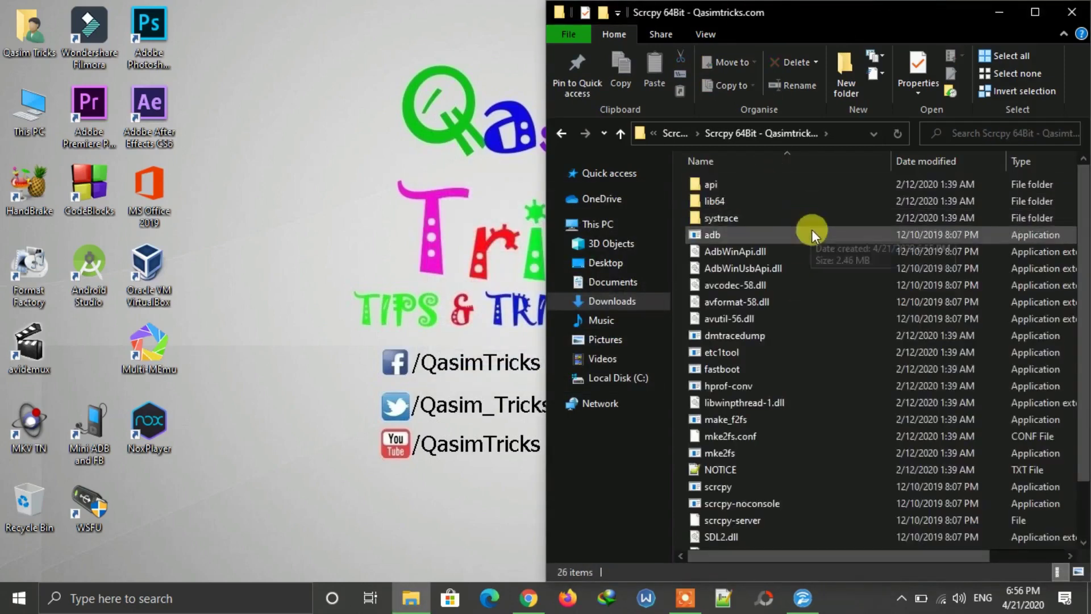
# Move the scrcpy folder onto the desktop and reopen it from there
pyautogui.click(563, 134)
pyautogui.moveTo(711, 194); pyautogui.dragTo(390, 206)
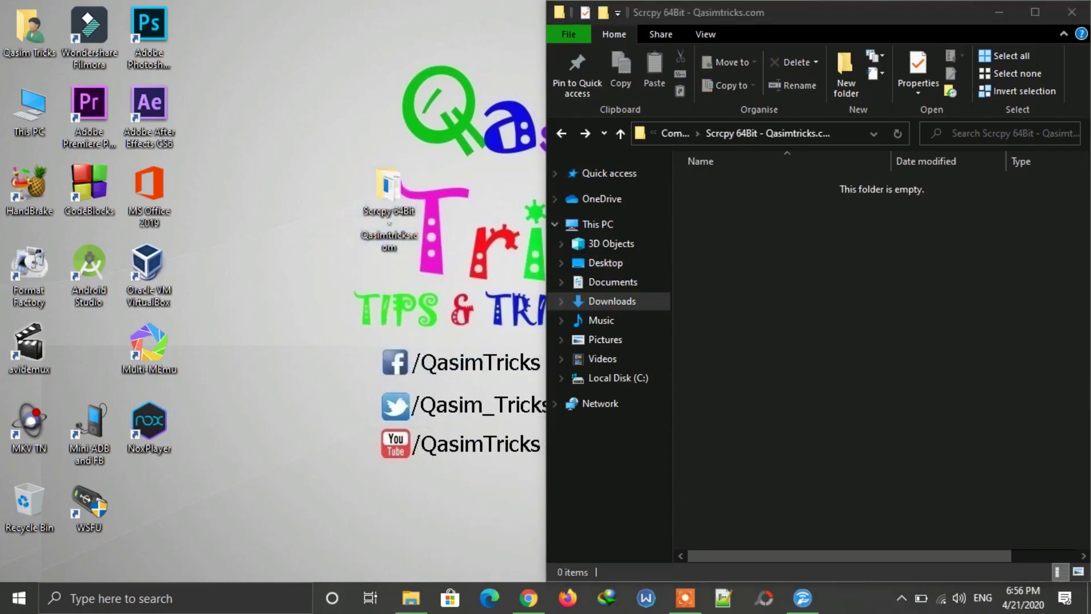
pyautogui.click(1071, 12)
pyautogui.moveTo(407, 227); pyautogui.dragTo(517, 223)
pyautogui.doubleClick(517, 223)
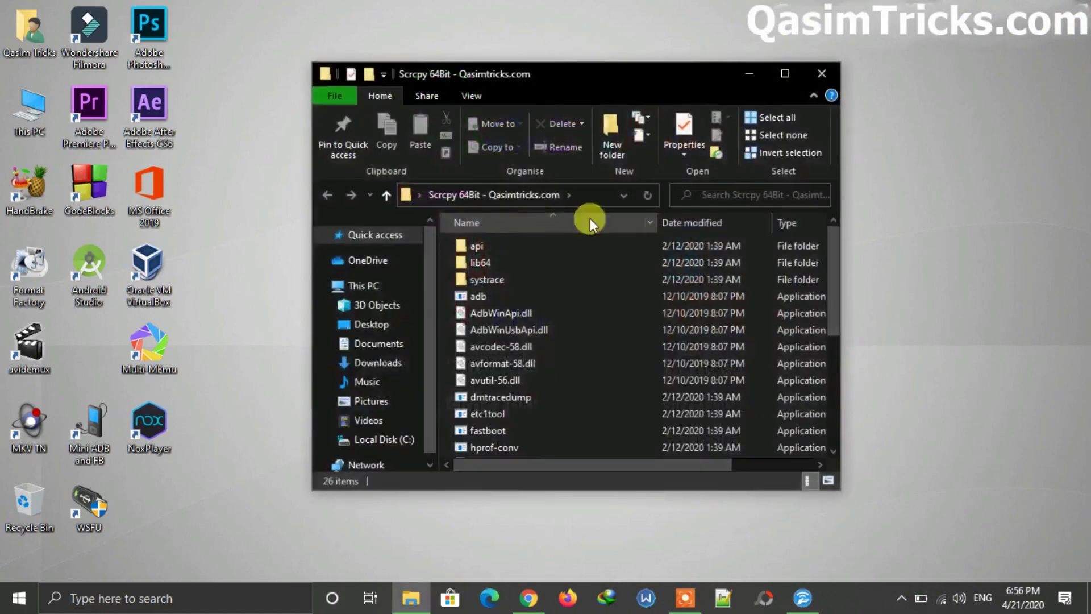
# Show the folder's files as Tiles and maximize the window
pyautogui.rightClick(449, 303)
pyautogui.moveTo(616, 307)
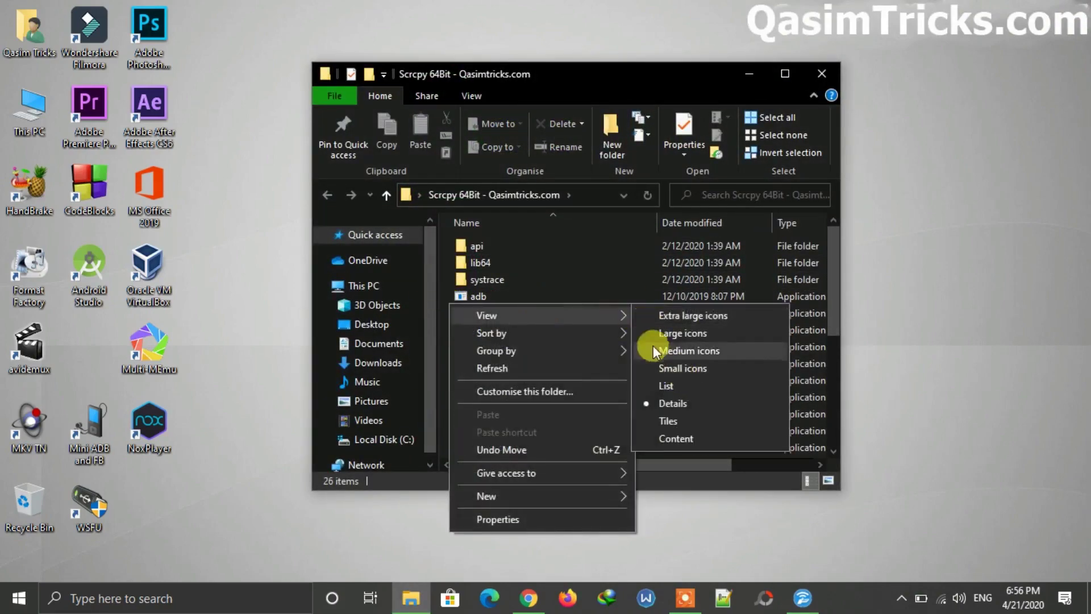
pyautogui.click(676, 421)
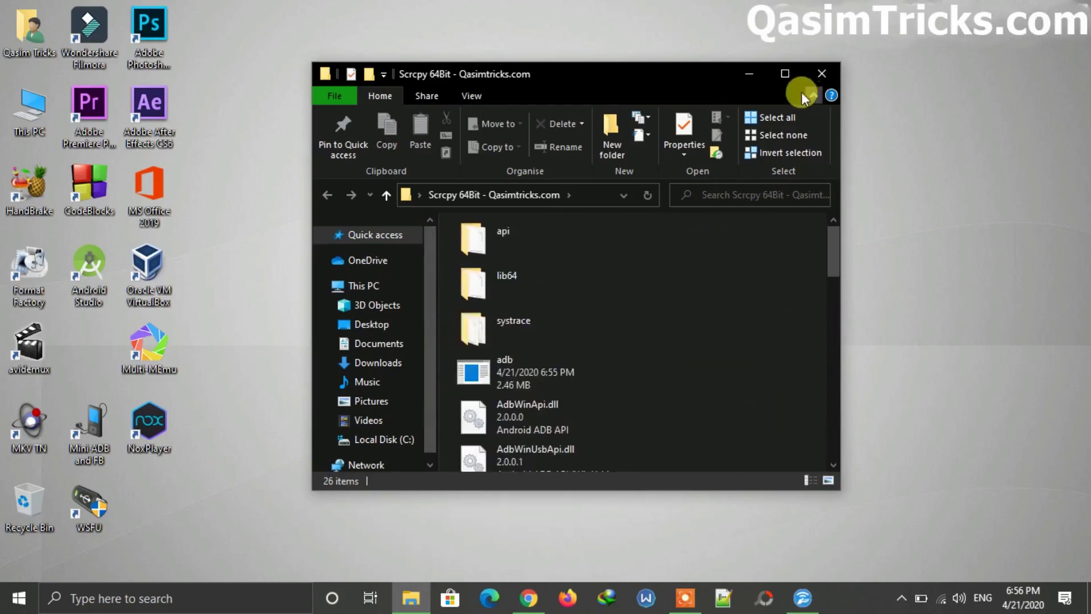
pyautogui.click(787, 72)
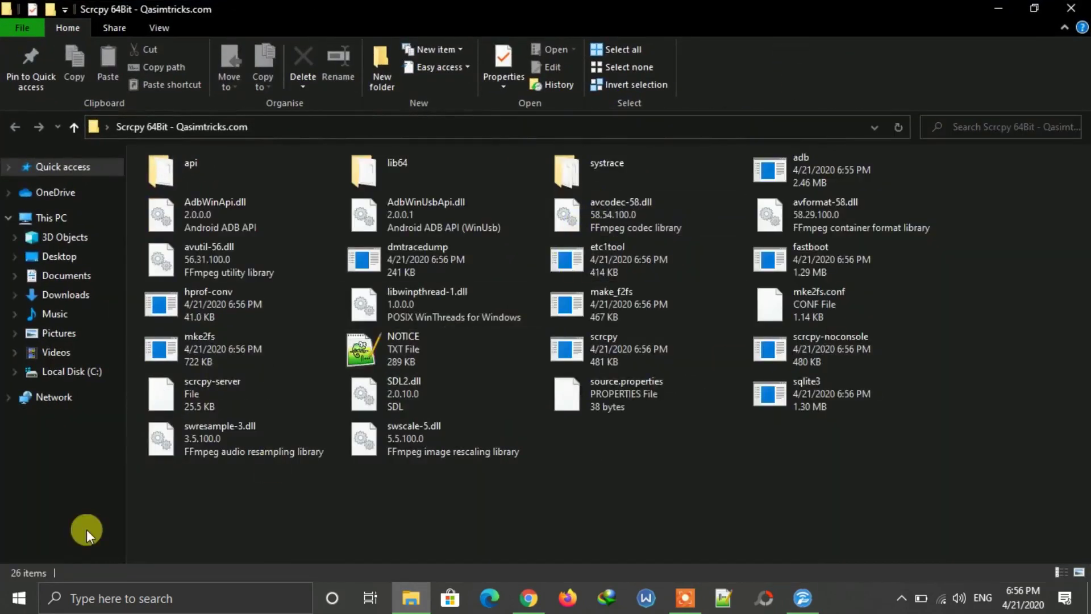
# Launch Command Prompt as administrator from a Windows search for cmd
pyautogui.rightClick(12, 597)
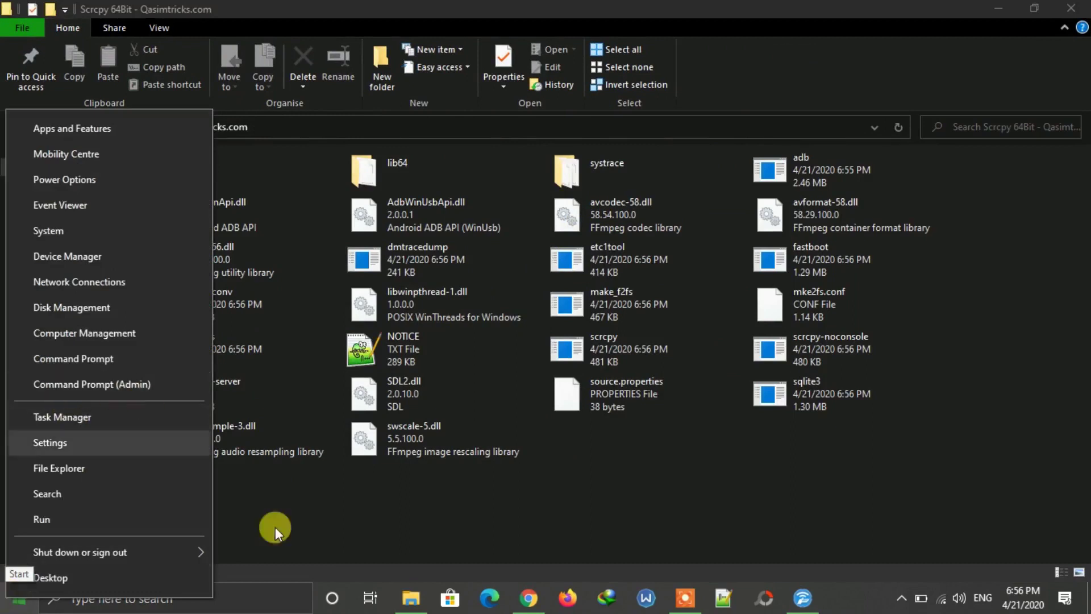
pyautogui.click(269, 585)
pyautogui.click(212, 586)
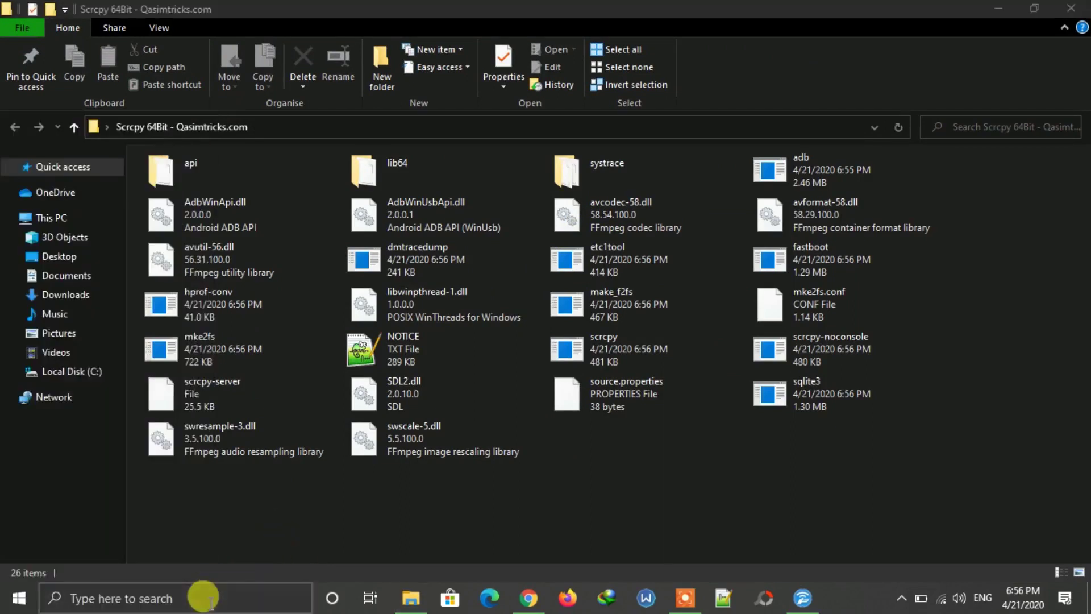
pyautogui.write('cmd')
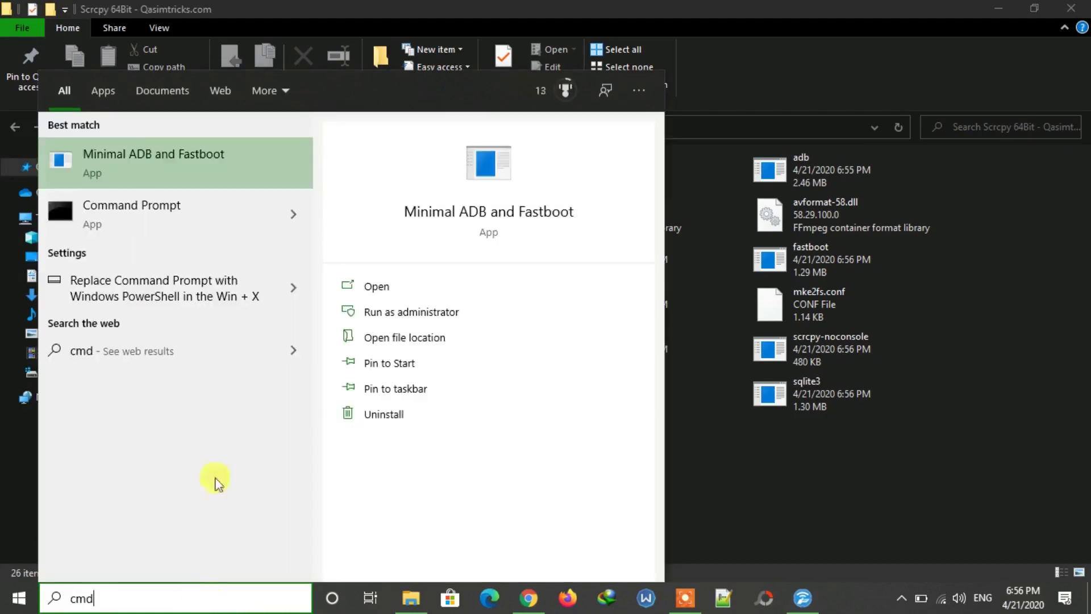
pyautogui.rightClick(167, 216)
pyautogui.click(244, 232)
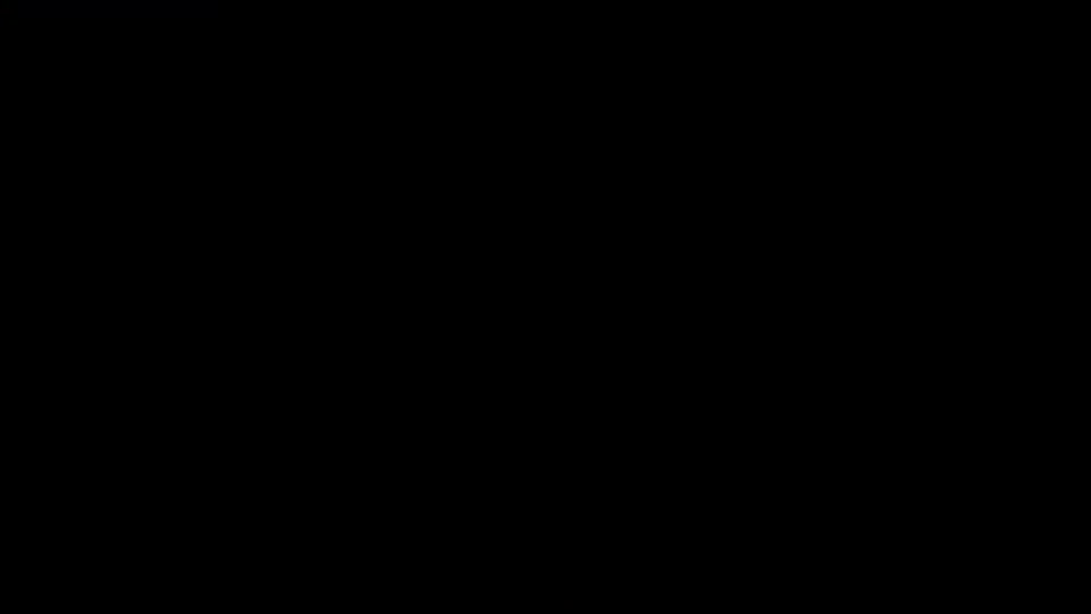
pyautogui.click(504, 445)
pyautogui.moveTo(507, 81); pyautogui.dragTo(661, 179)
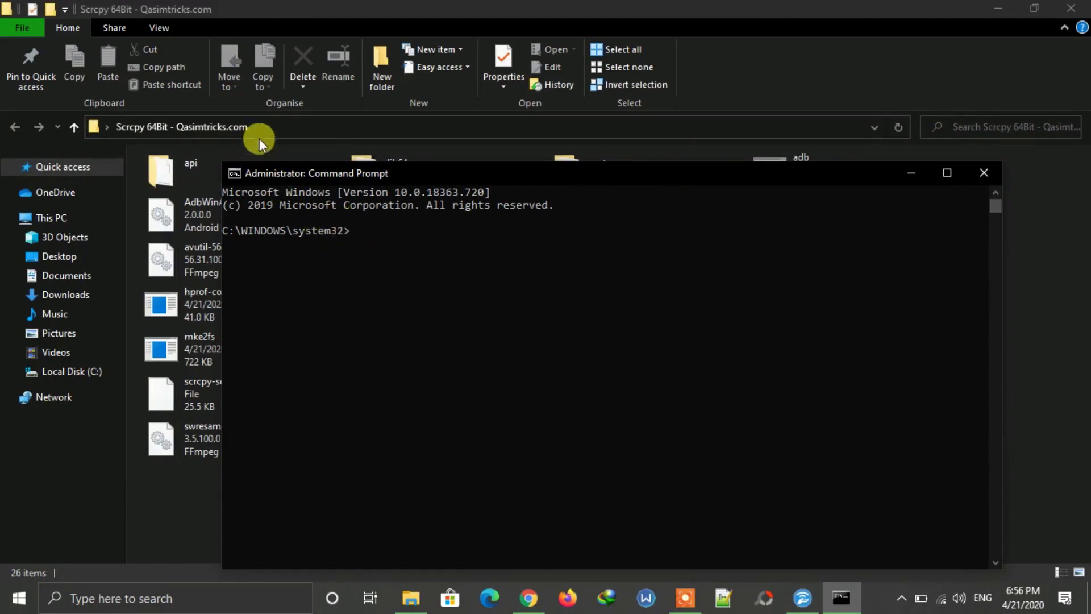
# Copy the Scrcpy 64Bit folder's full path from the File Explorer address bar
pyautogui.click(272, 126)
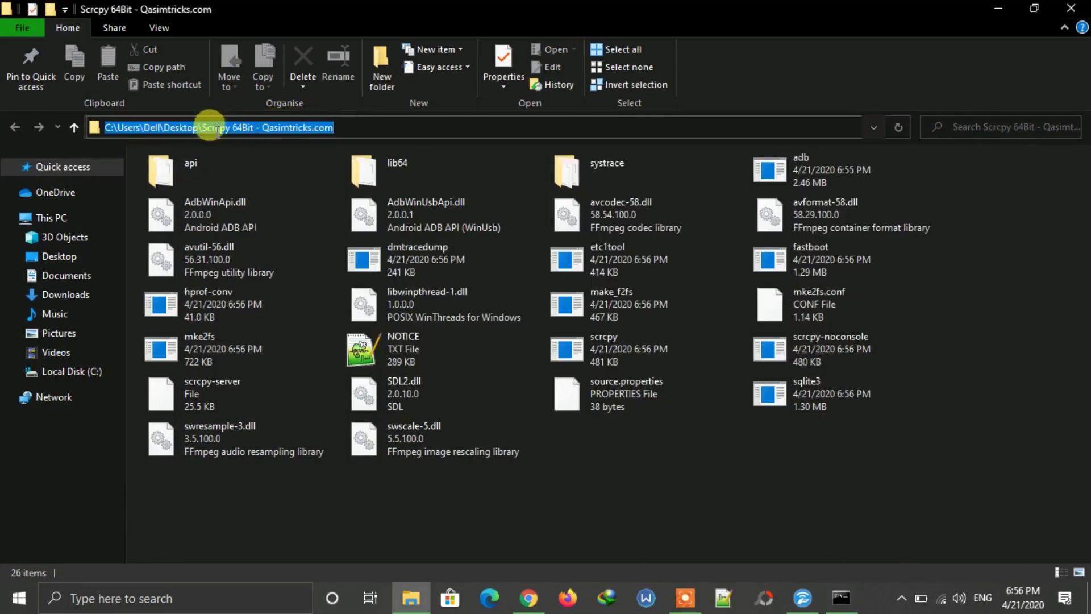
pyautogui.rightClick(216, 130)
pyautogui.click(260, 183)
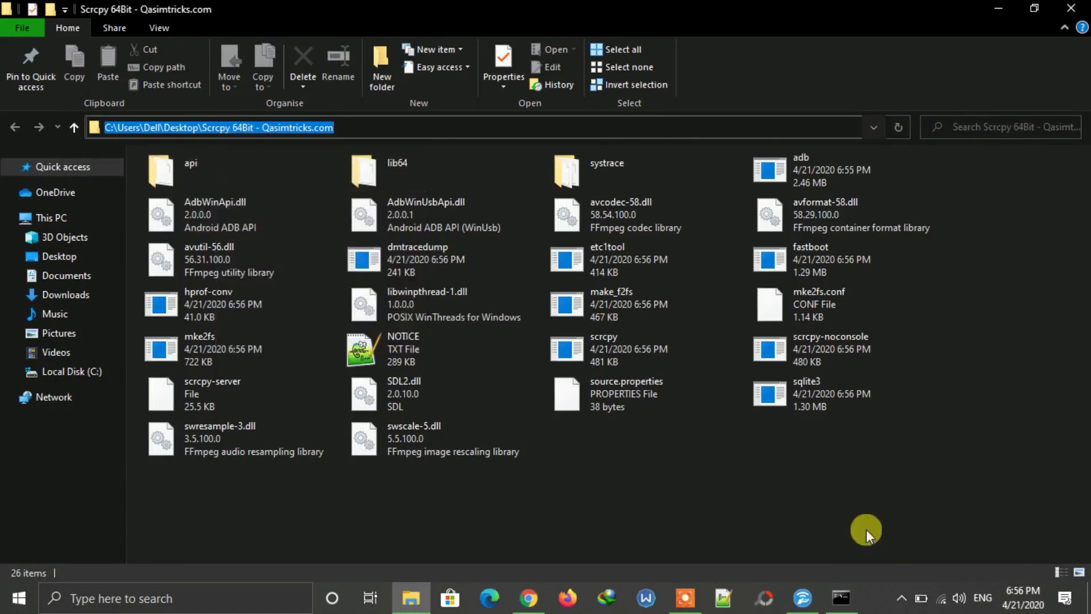
# Run cd .. twice in Command Prompt to reach the drive root
pyautogui.click(854, 606)
pyautogui.write('cd')
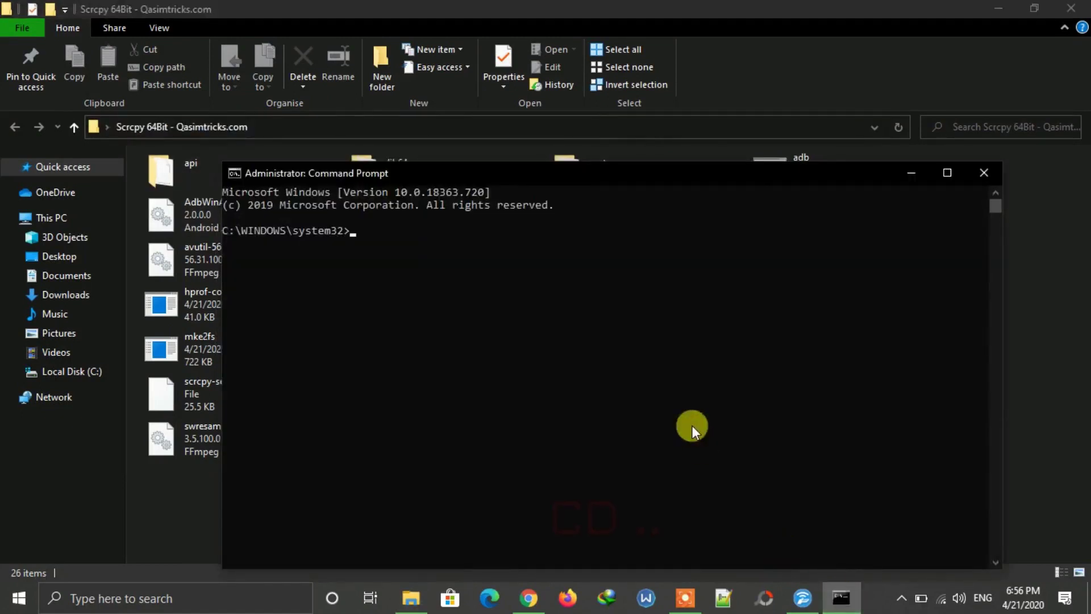
pyautogui.write(' ..')
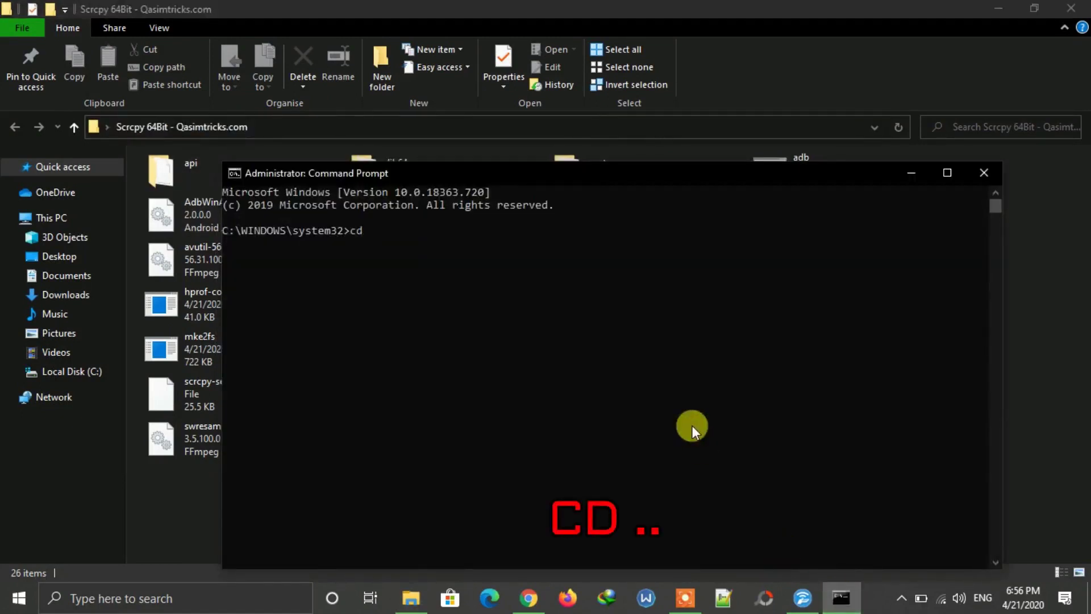
pyautogui.press('Return')
pyautogui.write('cd ..')
pyautogui.press('Return')
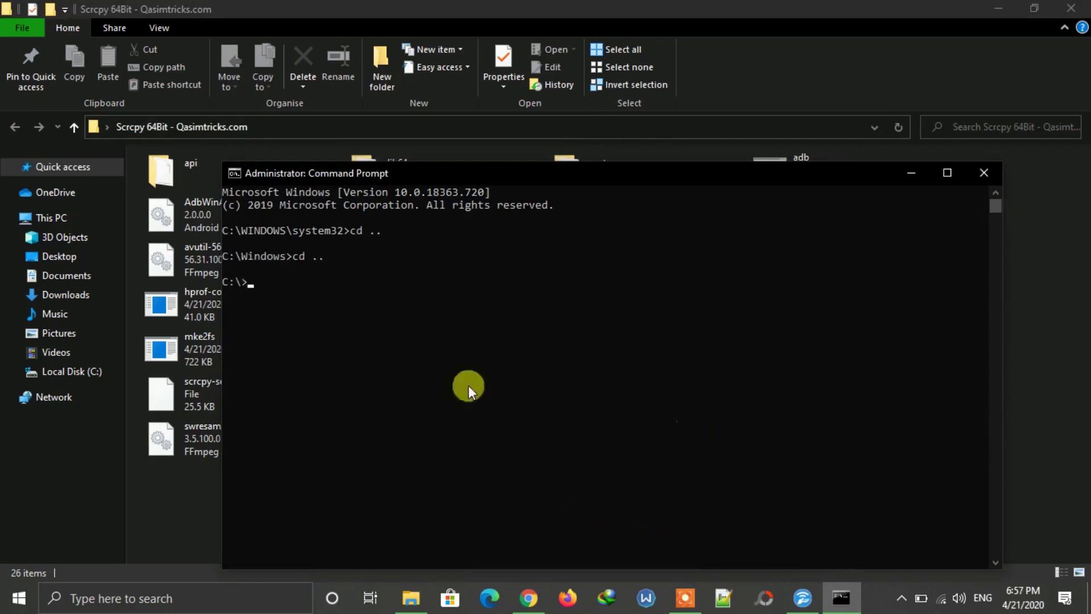
# cd into the pasted folder path minus the drive prefix, then type adb devices
pyautogui.write('cd')
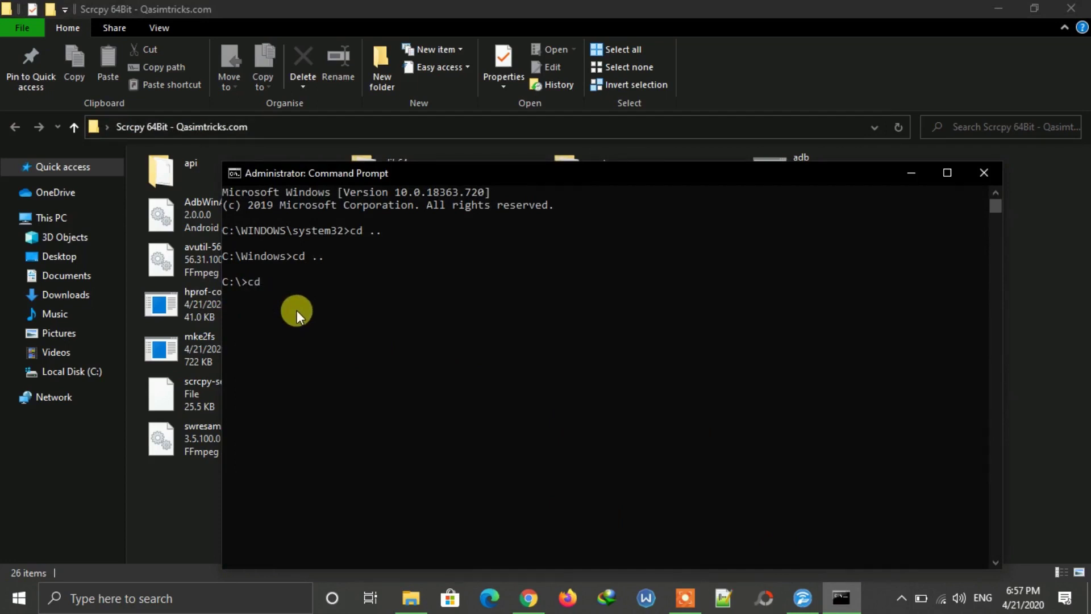
pyautogui.hotkey('ctrl', 'v')
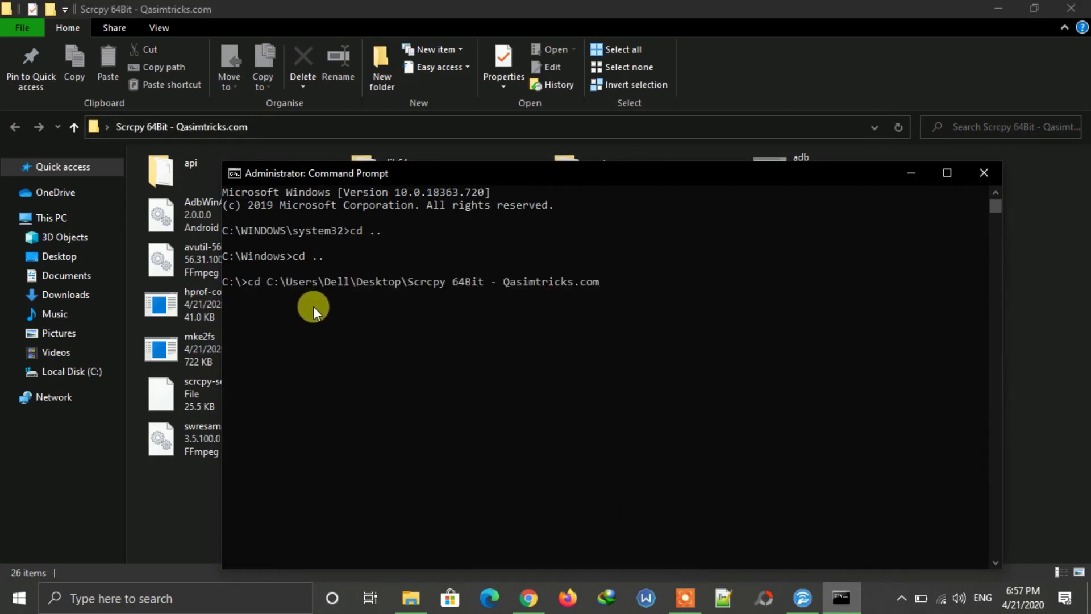
pyautogui.press('Left')
pyautogui.press('Left')
pyautogui.press('Left')
pyautogui.press('Left')
pyautogui.press('Left')
pyautogui.press('Left')
pyautogui.press('Left')
pyautogui.press('Left')
pyautogui.press('Left')
pyautogui.press('Left')
pyautogui.press('Left')
pyautogui.press('Left')
pyautogui.press('Left')
pyautogui.press('Left')
pyautogui.press('Left')
pyautogui.press('Left')
pyautogui.press('Left')
pyautogui.press('Left')
pyautogui.press('Left')
pyautogui.press('Left')
pyautogui.press('BackSpace')
pyautogui.press('BackSpace')
pyautogui.press('BackSpace')
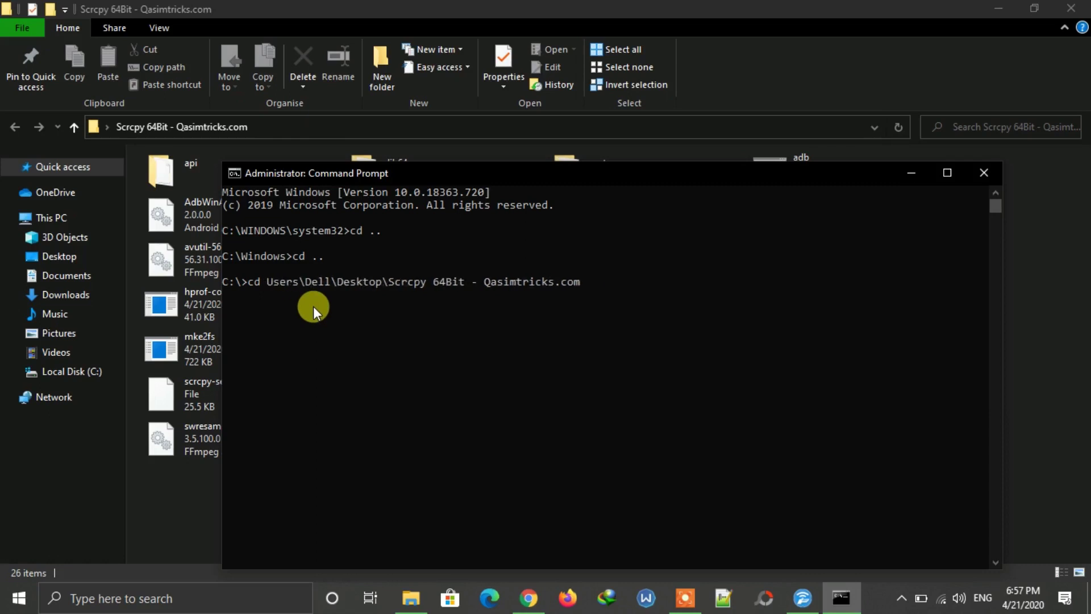
pyautogui.press('Return')
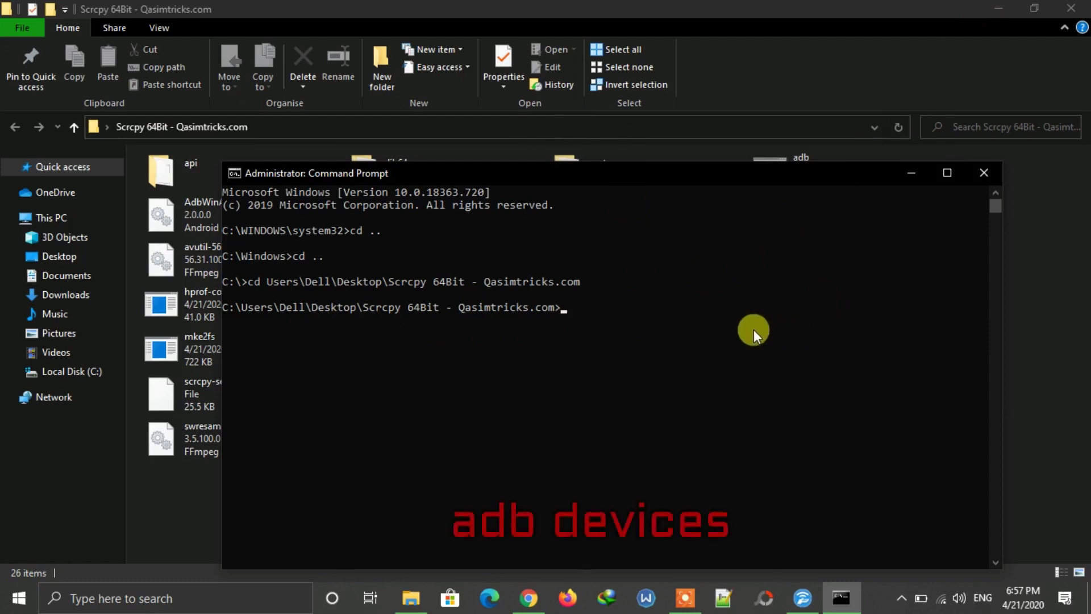
pyautogui.write('adb devices')
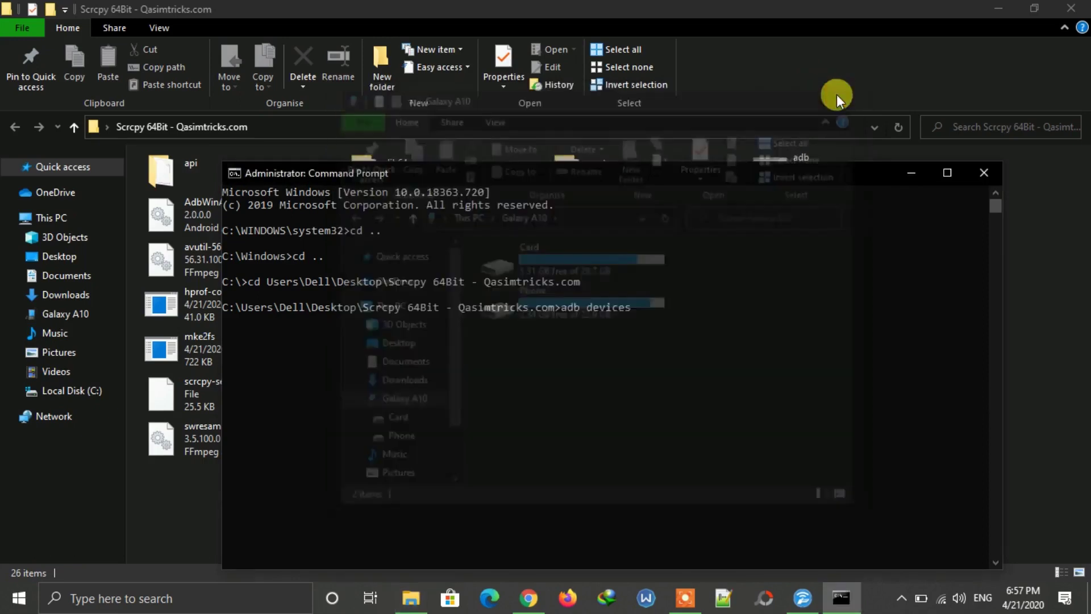
# Close the Galaxy A10 storage window and run adb devices to list the attached phone
pyautogui.click(840, 95)
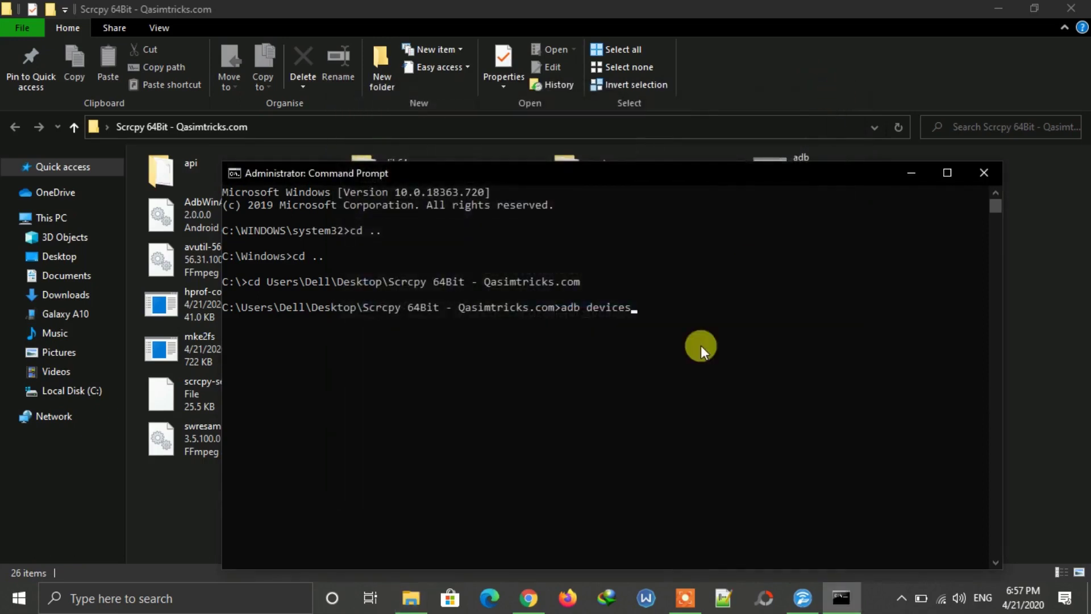
pyautogui.click(695, 360)
pyautogui.press('Return')
pyautogui.press('Return')
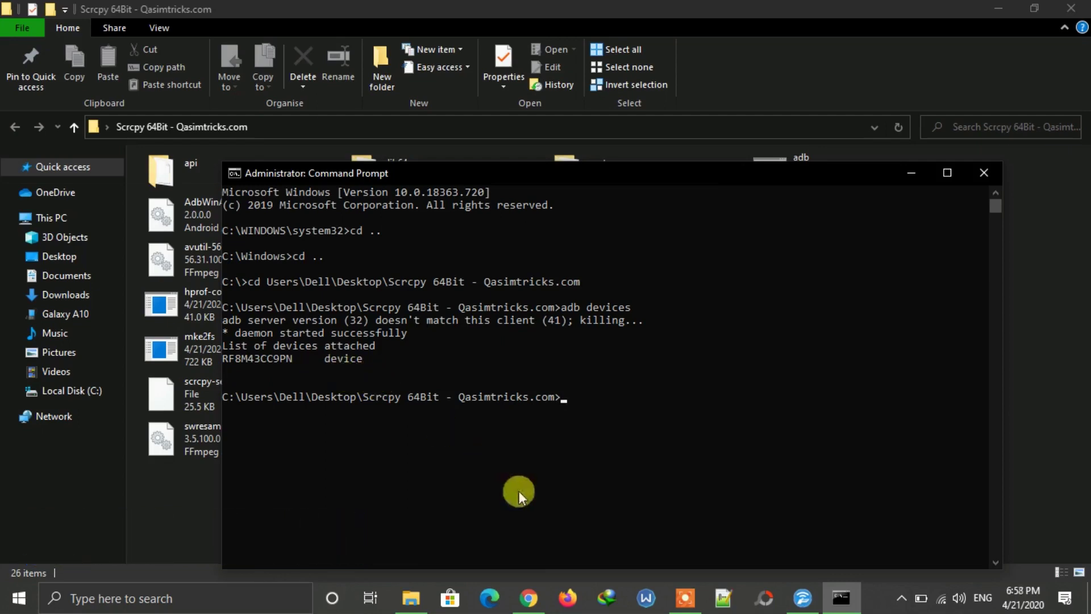
pyautogui.click(527, 603)
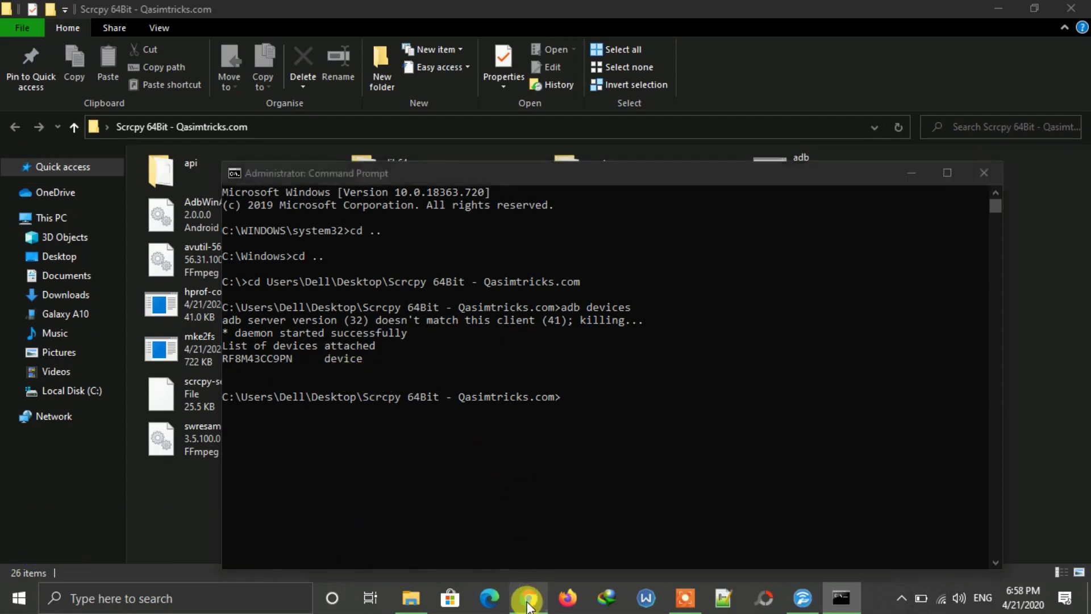
# Scroll the Chrome mobile USB driver page down to its driver download links
pyautogui.click(438, 42)
pyautogui.moveTo(341, 74)
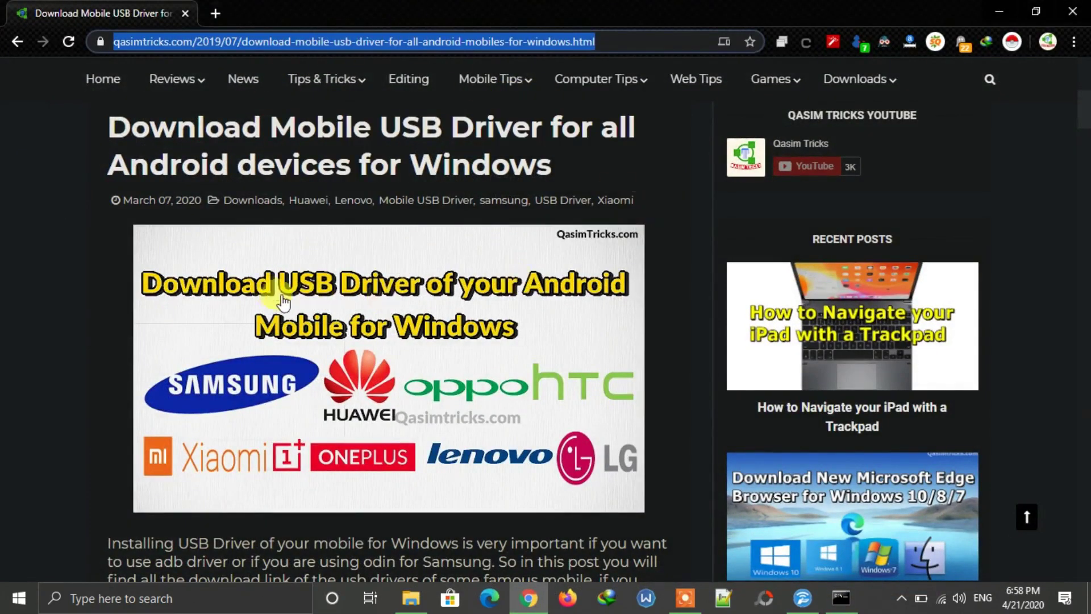
pyautogui.moveTo(1082, 120); pyautogui.dragTo(1085, 174)
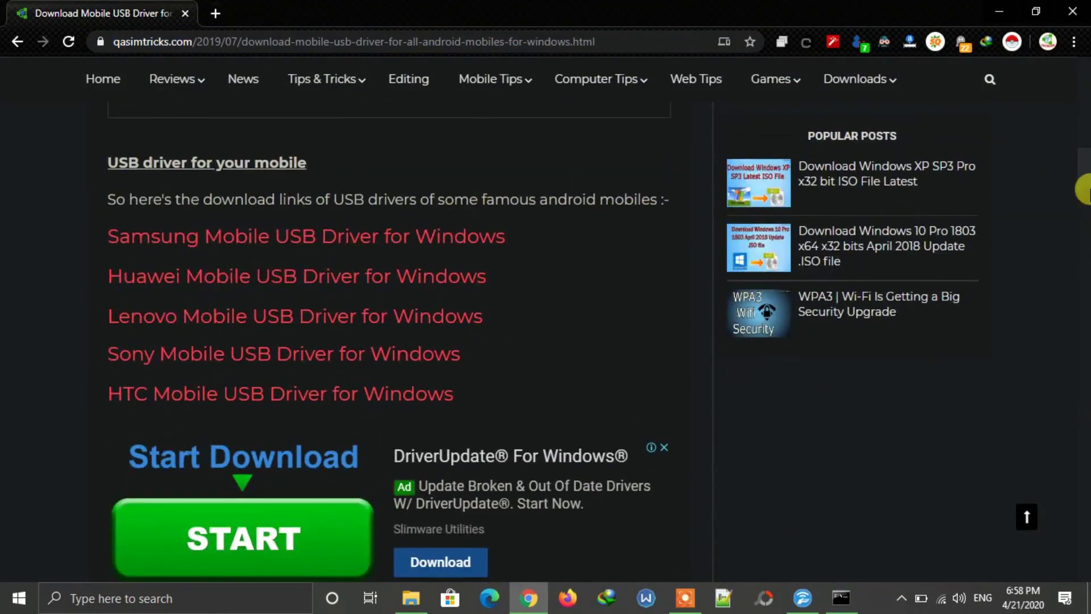
pyautogui.moveTo(1085, 161); pyautogui.dragTo(1084, 287)
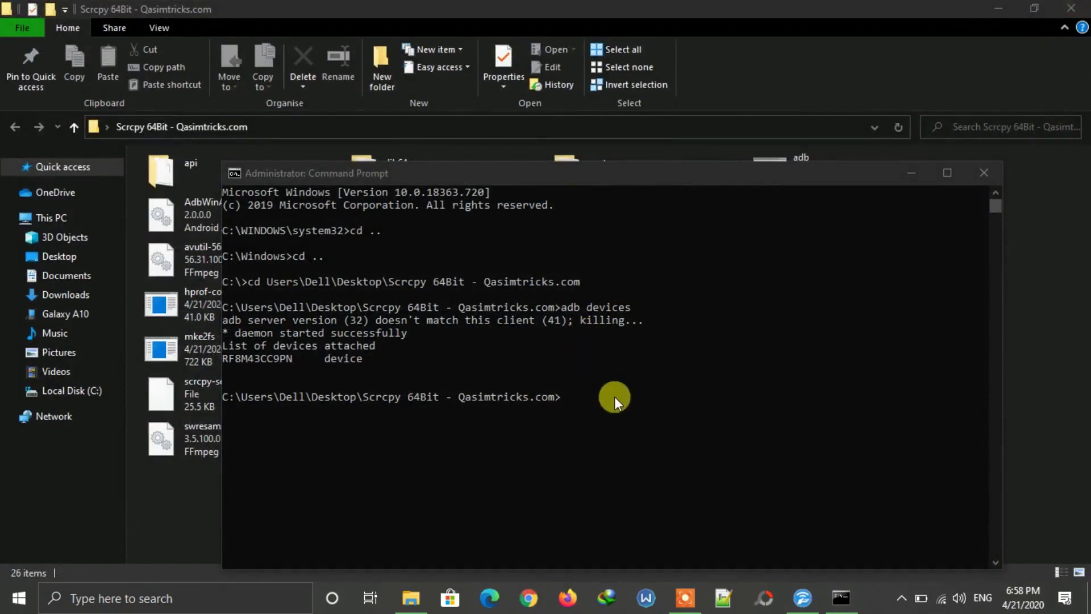
# Run scrcpy in Command Prompt to open the SM-A105F mirror window
pyautogui.click(615, 397)
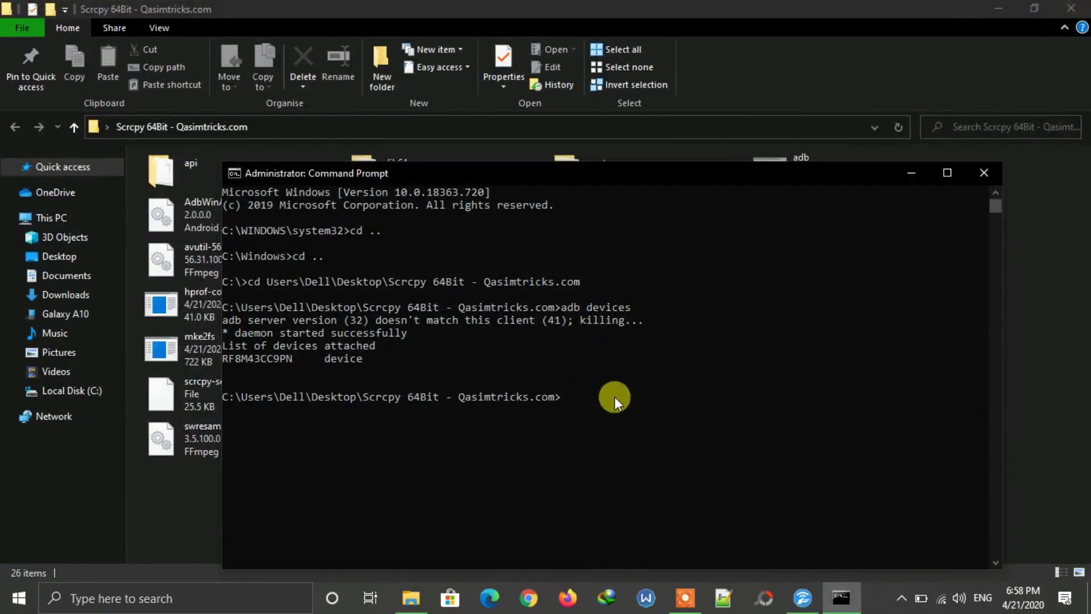
pyautogui.write('scrcpy')
pyautogui.press('Return')
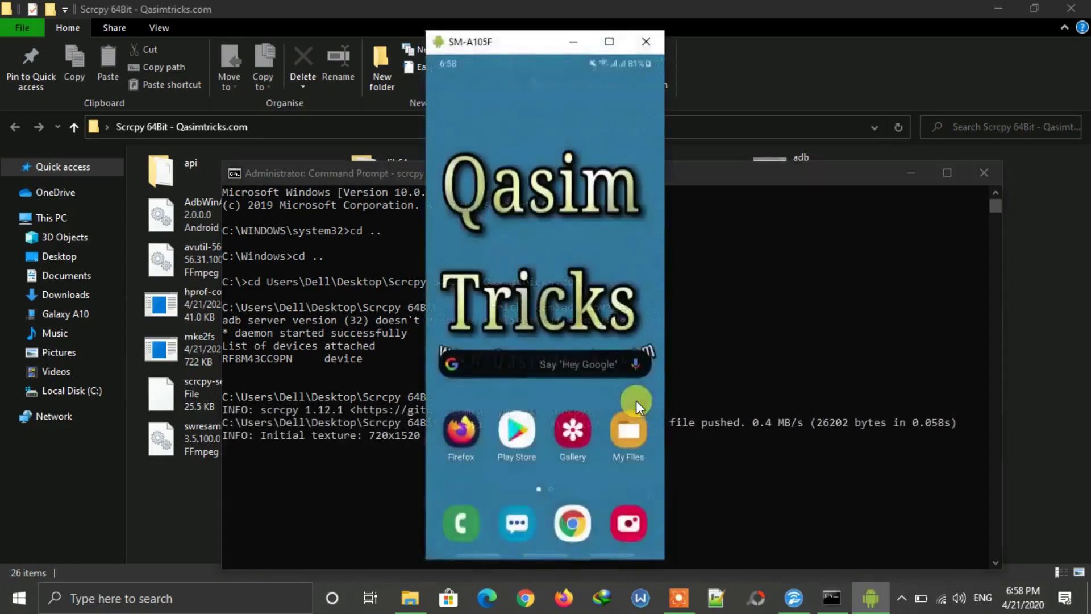
# Minimize Explorer and Command Prompt, and maximize the SM-A105F mirror window
pyautogui.click(998, 8)
pyautogui.click(914, 166)
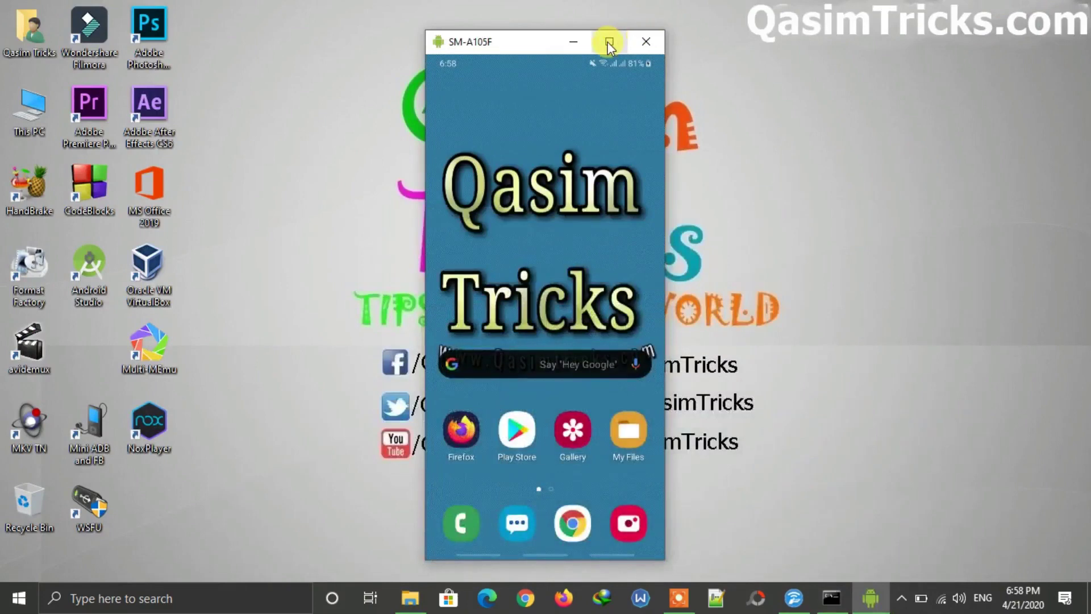
pyautogui.click(609, 42)
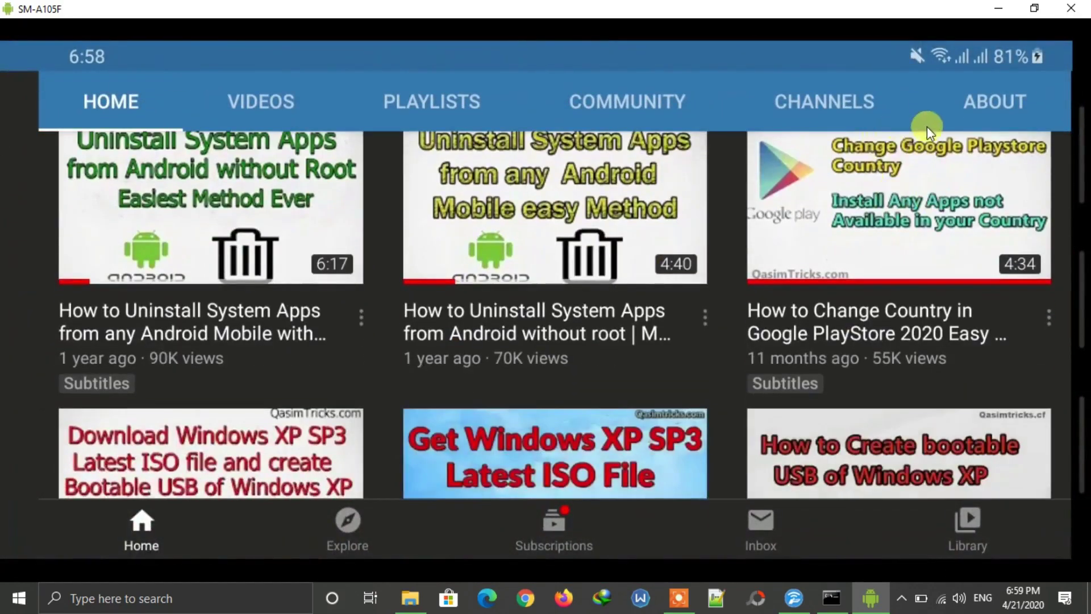
# Swipe the mirrored phone's home screen to page two, then close the mirror window
pyautogui.moveTo(796, 312); pyautogui.dragTo(857, 184)
pyautogui.scroll(3, 857, 184)
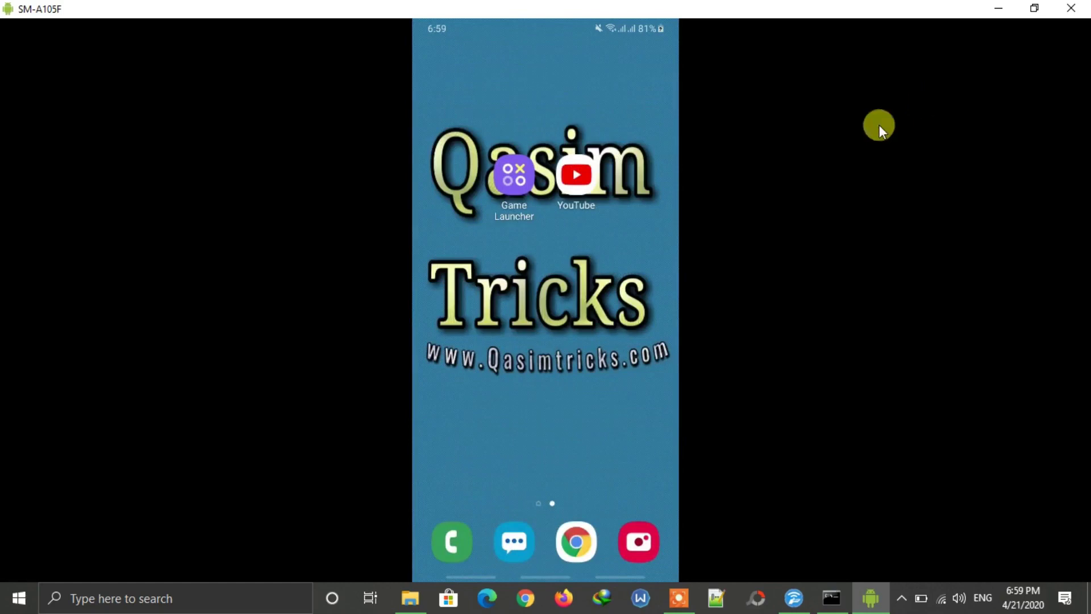
pyautogui.moveTo(641, 295); pyautogui.dragTo(353, 287)
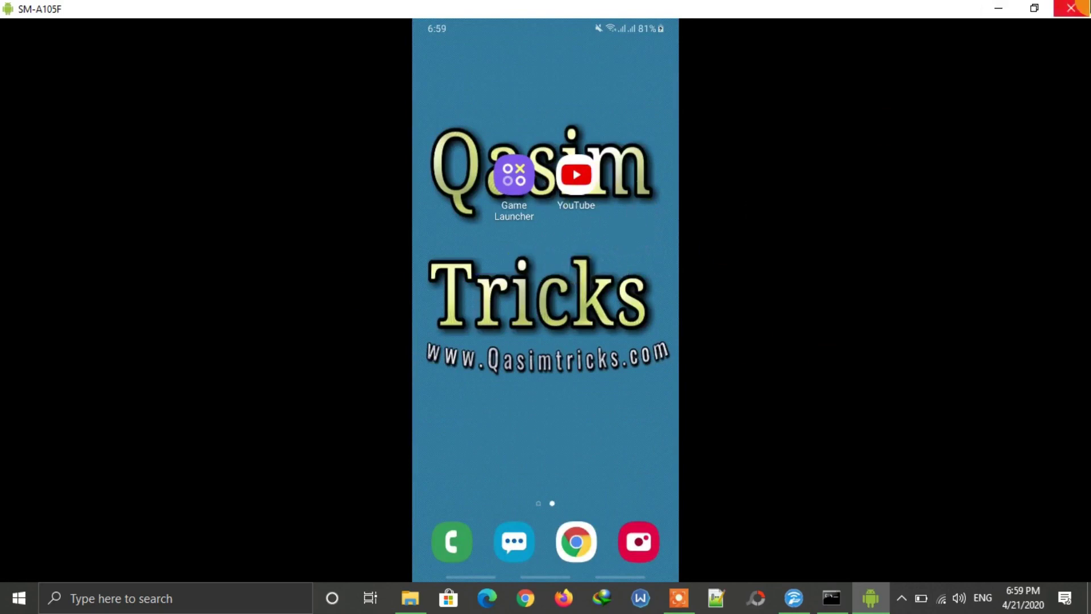
pyautogui.click(1077, 7)
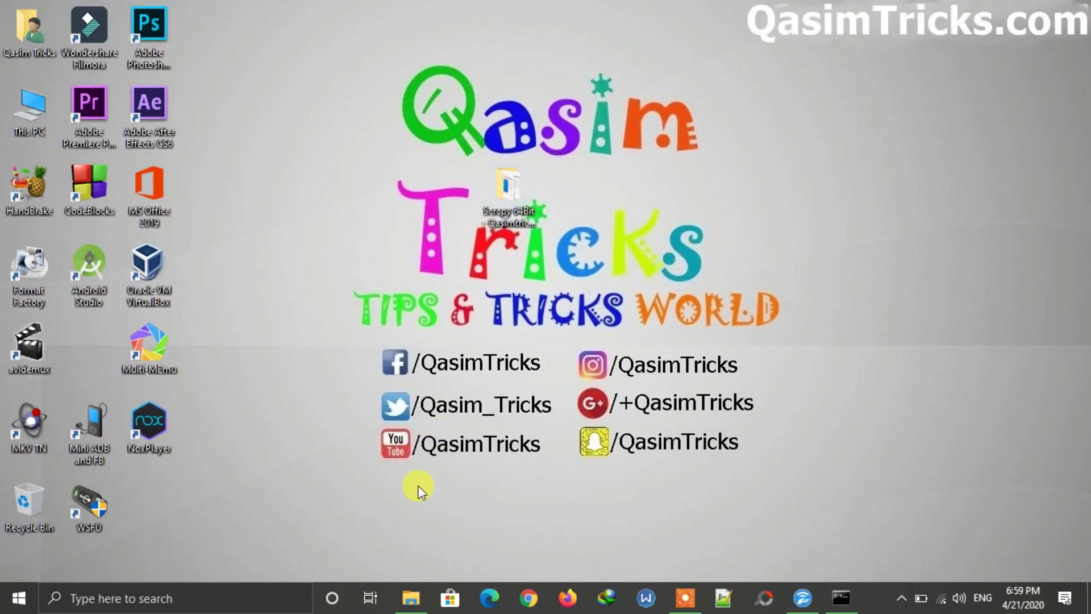
# Restore the Scrcpy folder and Command Prompt, and clear the console with cls
pyautogui.click(411, 598)
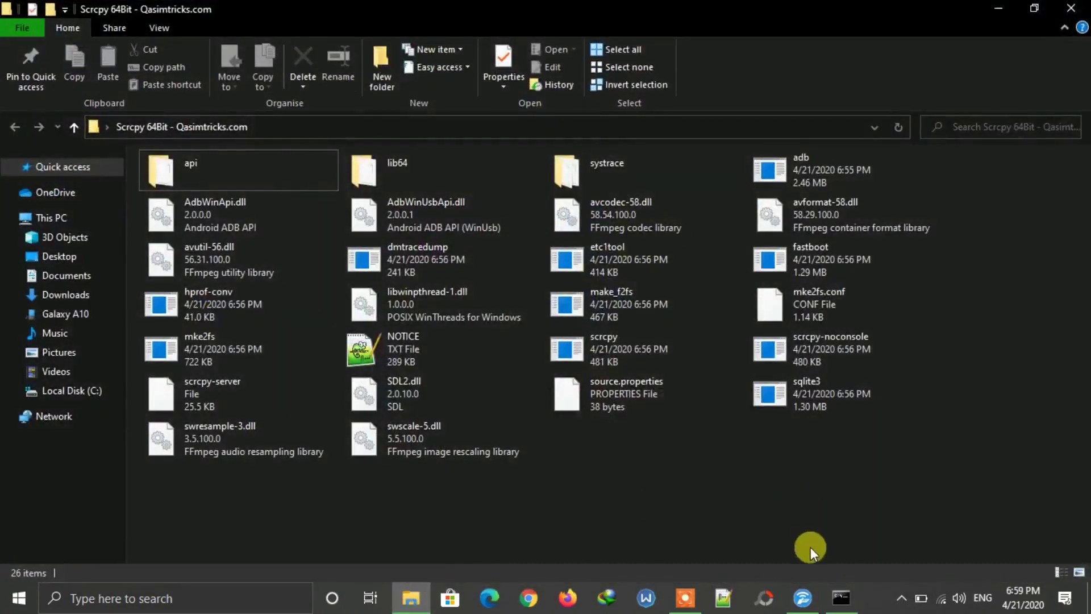
pyautogui.click(842, 596)
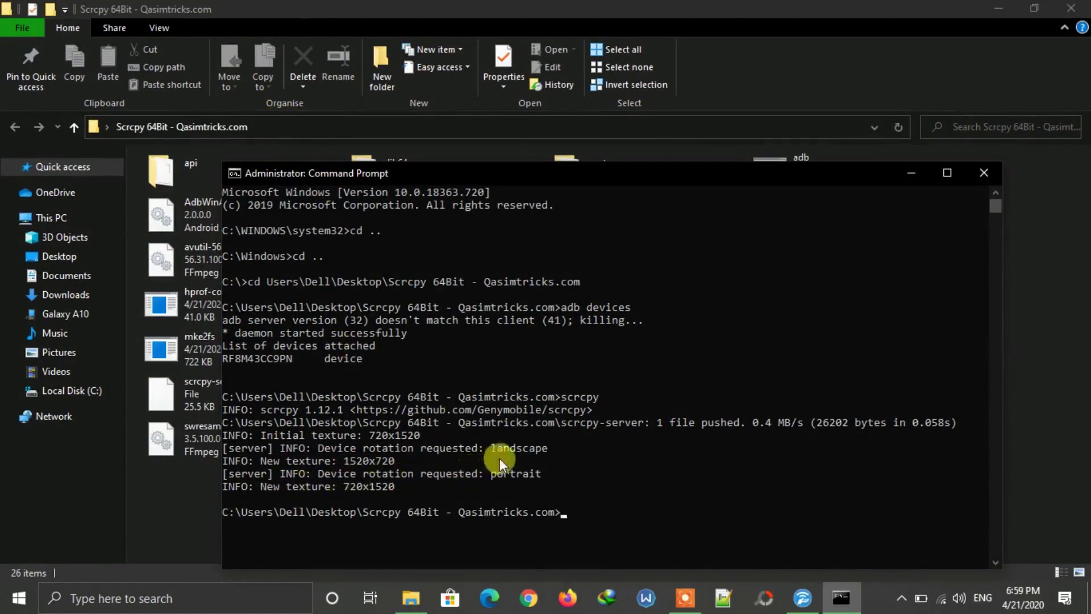
pyautogui.write('cls')
pyautogui.press('Return')
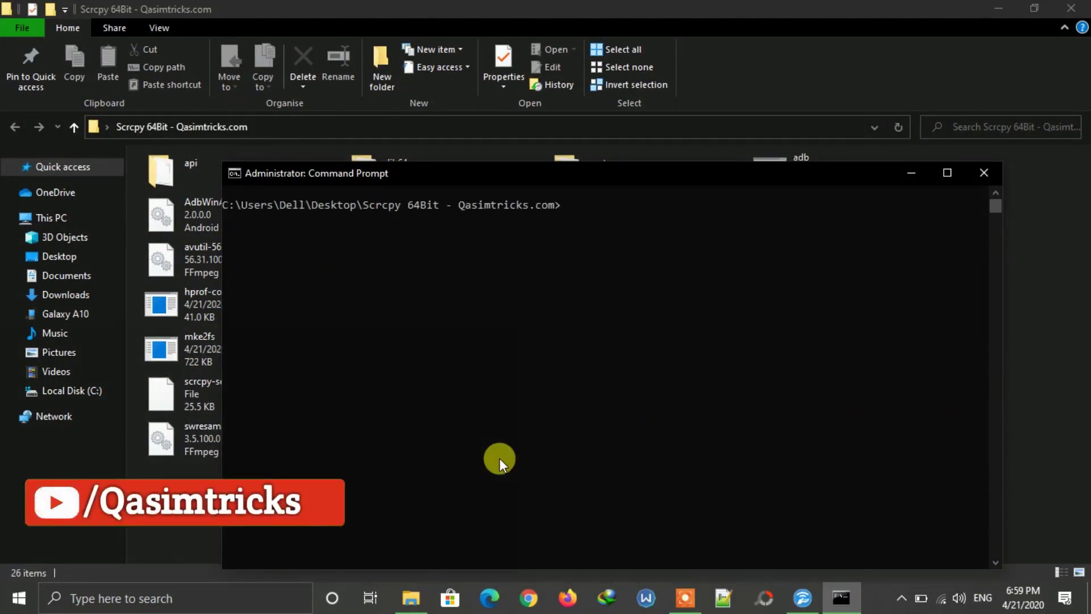
# Run adb tcpip 5555 and close the Galaxy A10 storage window
pyautogui.write('adb tcpip 5555')
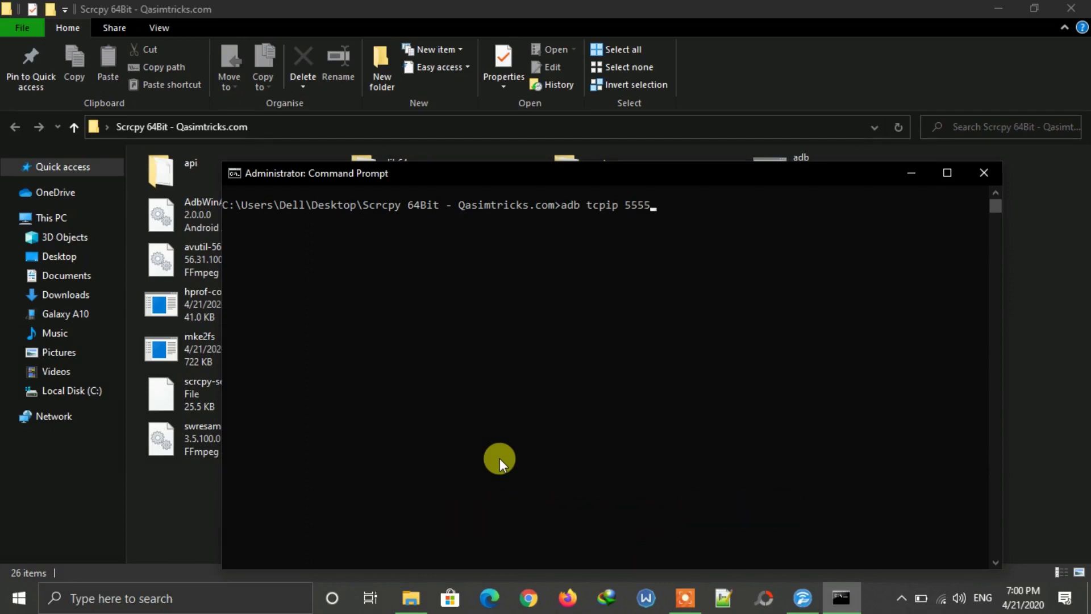
pyautogui.press('Return')
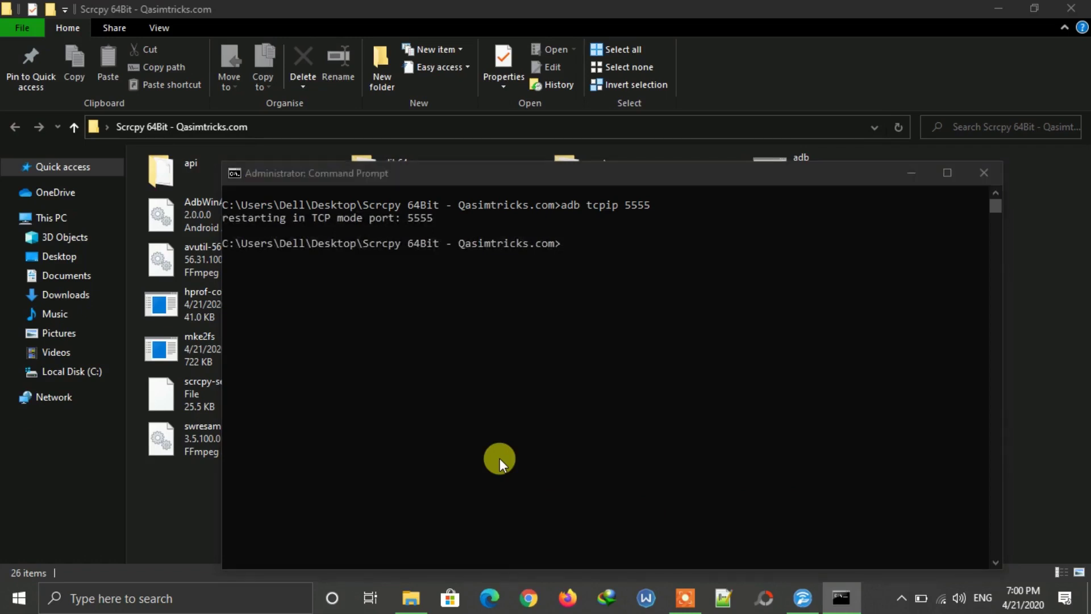
pyautogui.click(862, 115)
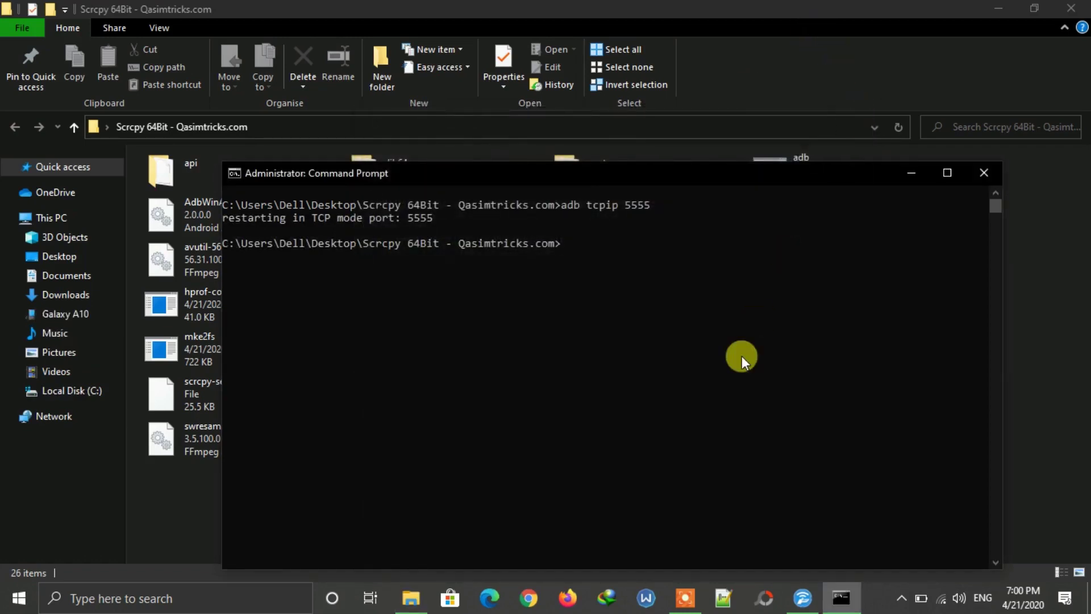
# Type the start of an 'adb connect' command at the prompt
pyautogui.write('adb t')
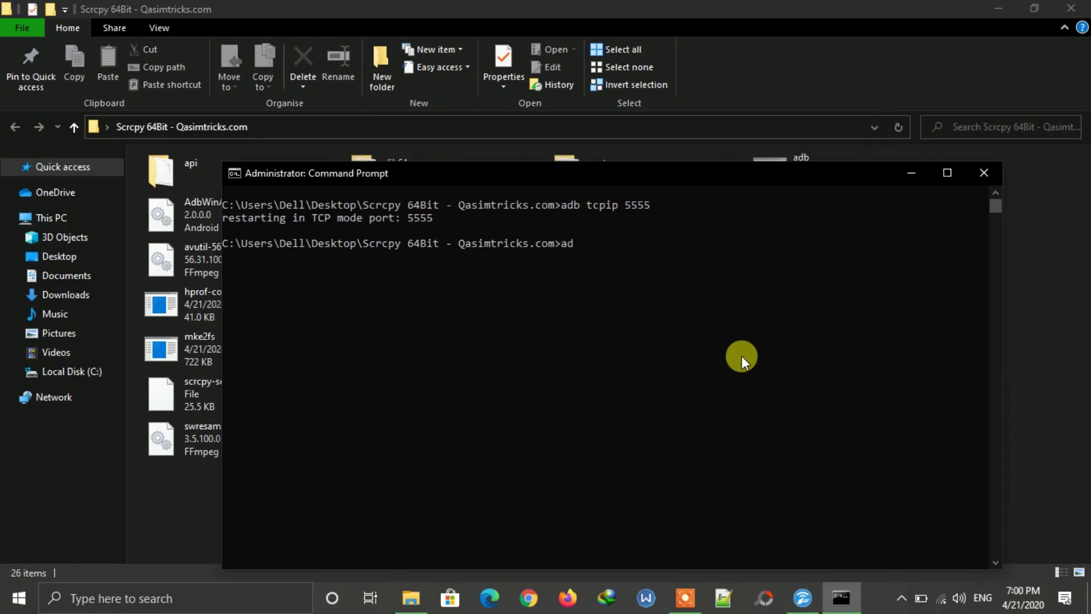
pyautogui.press('BackSpace')
pyautogui.write('connect')
pyautogui.click(885, 607)
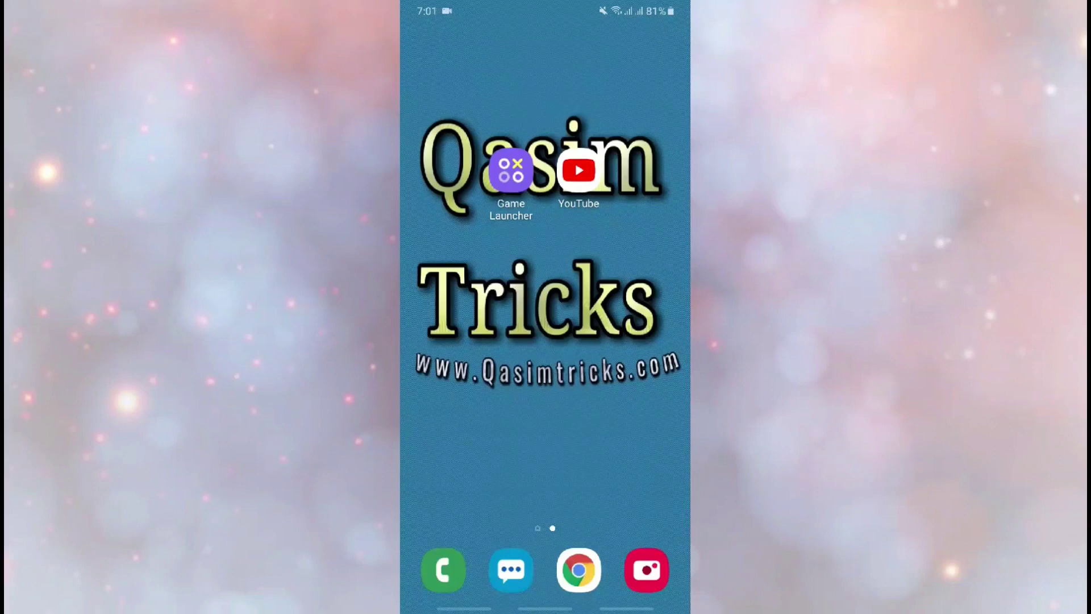
# On the phone, go to Settings > About phone > Status and view the IP address
pyautogui.moveTo(546, 6); pyautogui.dragTo(545, 256)
pyautogui.click(668, 63)
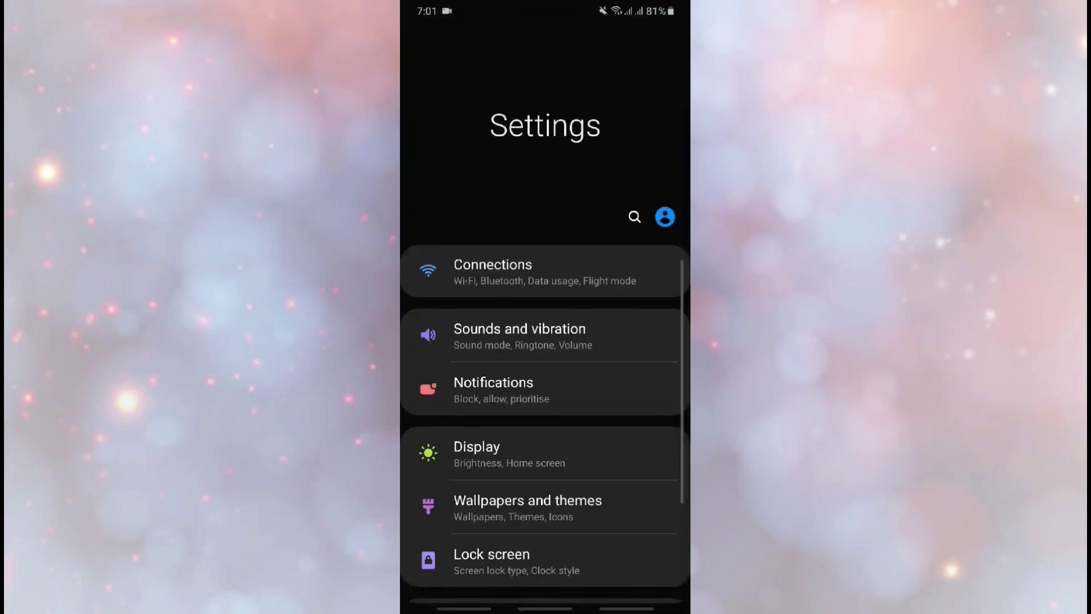
pyautogui.scroll(-10, 546, 341)
pyautogui.click(511, 522)
pyautogui.click(536, 419)
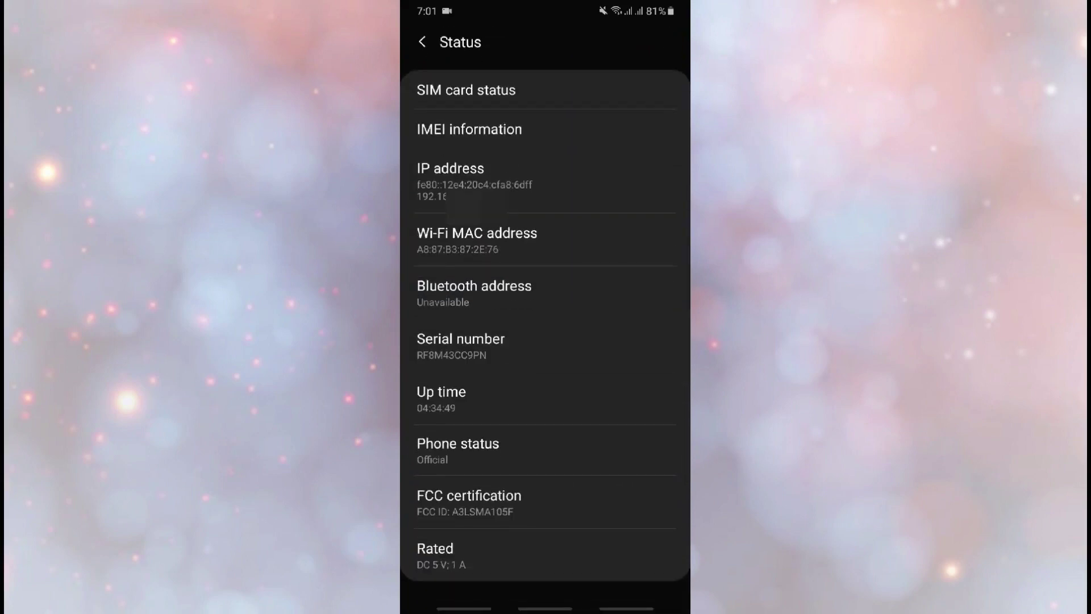
pyautogui.click(511, 182)
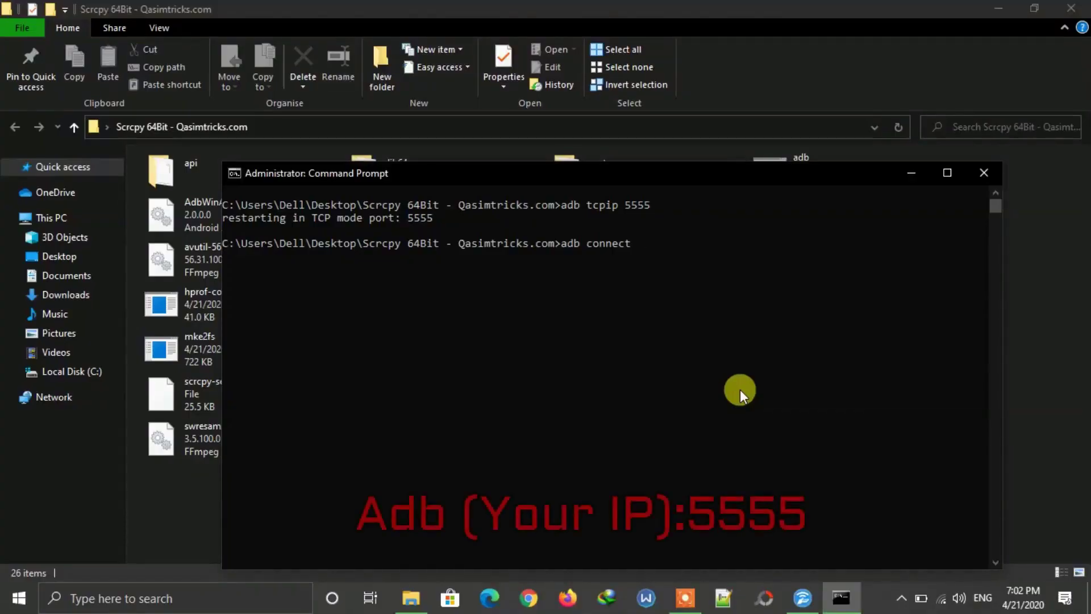
# Try adb connect 192.1.101:555, and after the refusal run adb disconnect
pyautogui.write('192.')
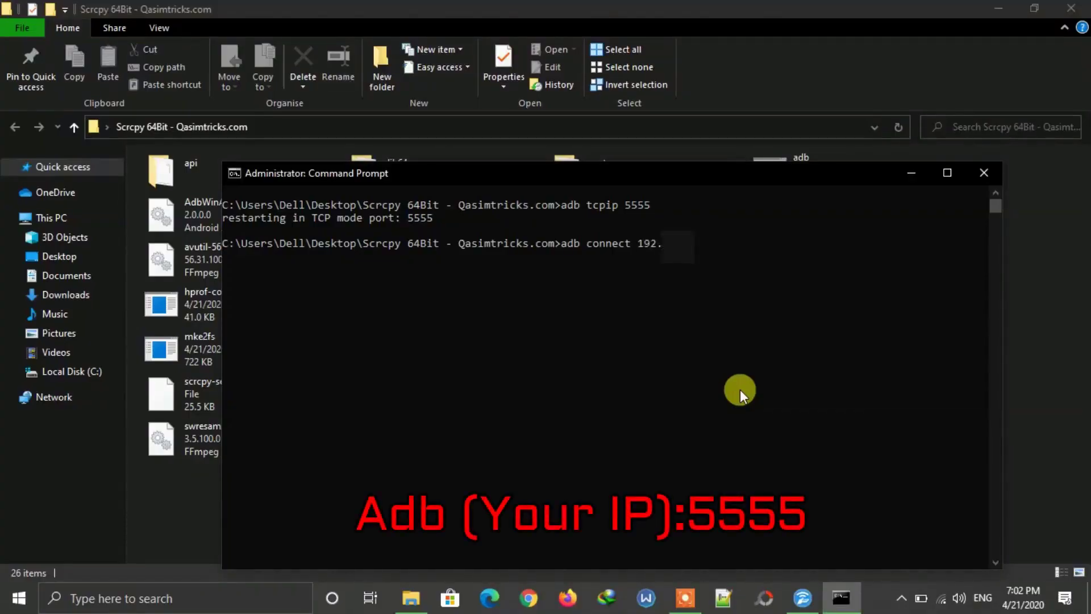
pyautogui.write('1')
pyautogui.write('.101')
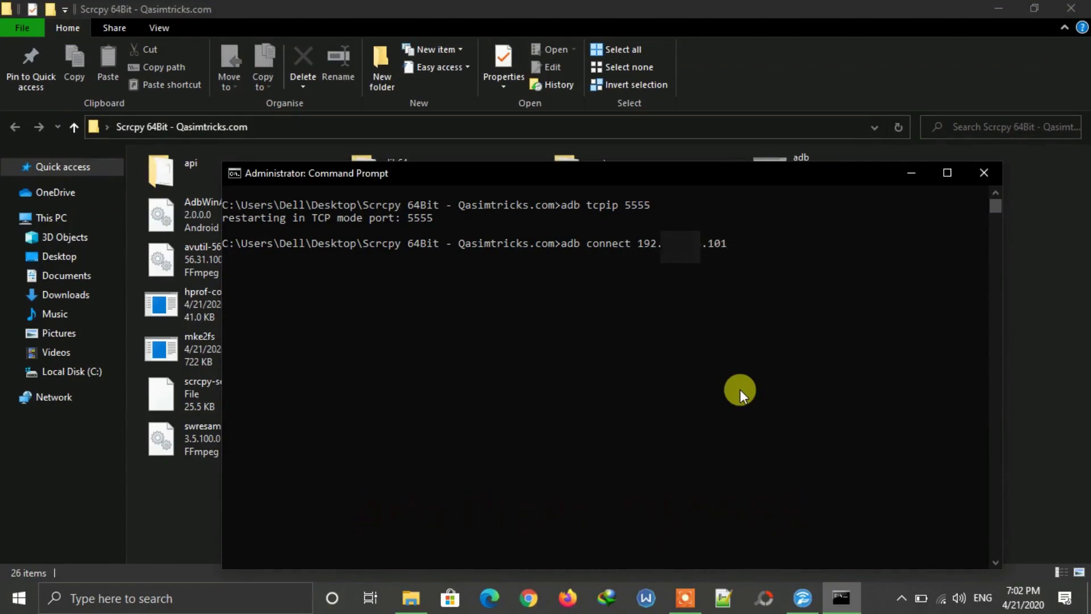
pyautogui.write(':555')
pyautogui.press('Return')
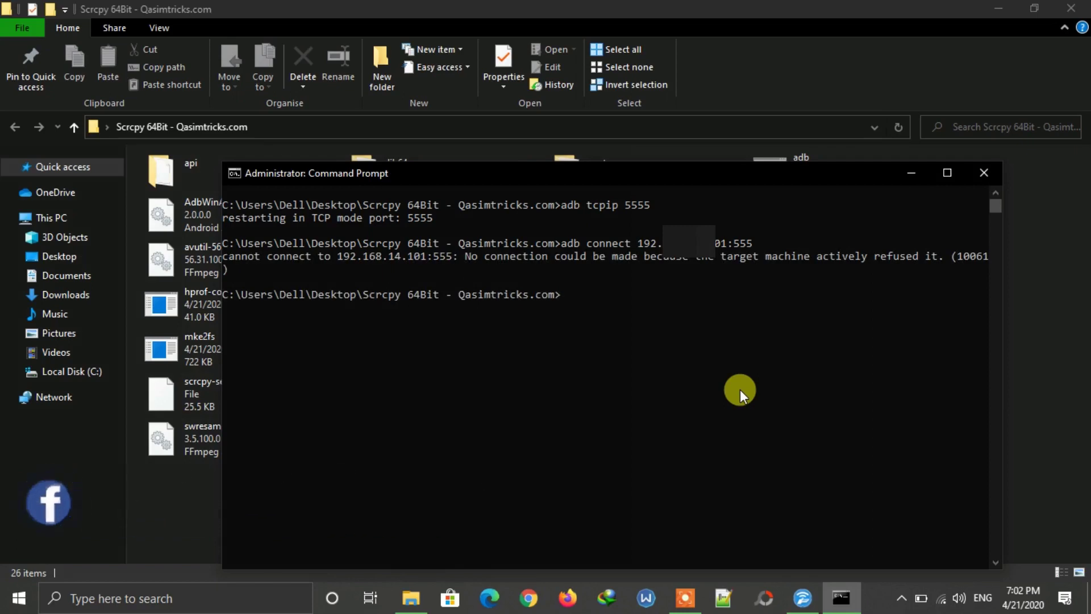
pyautogui.write('adb ')
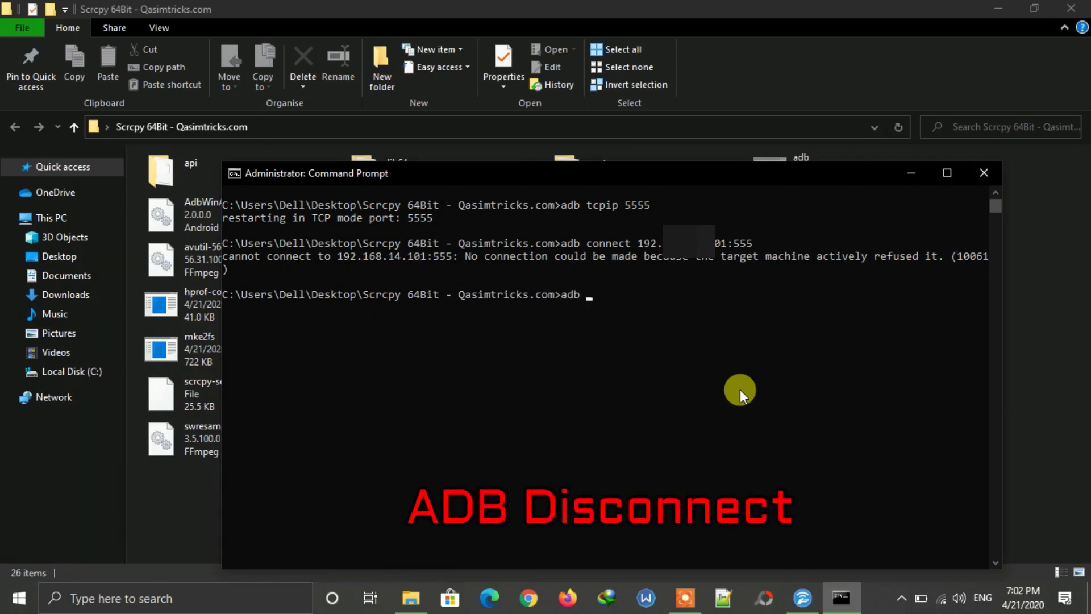
pyautogui.write('disconnect')
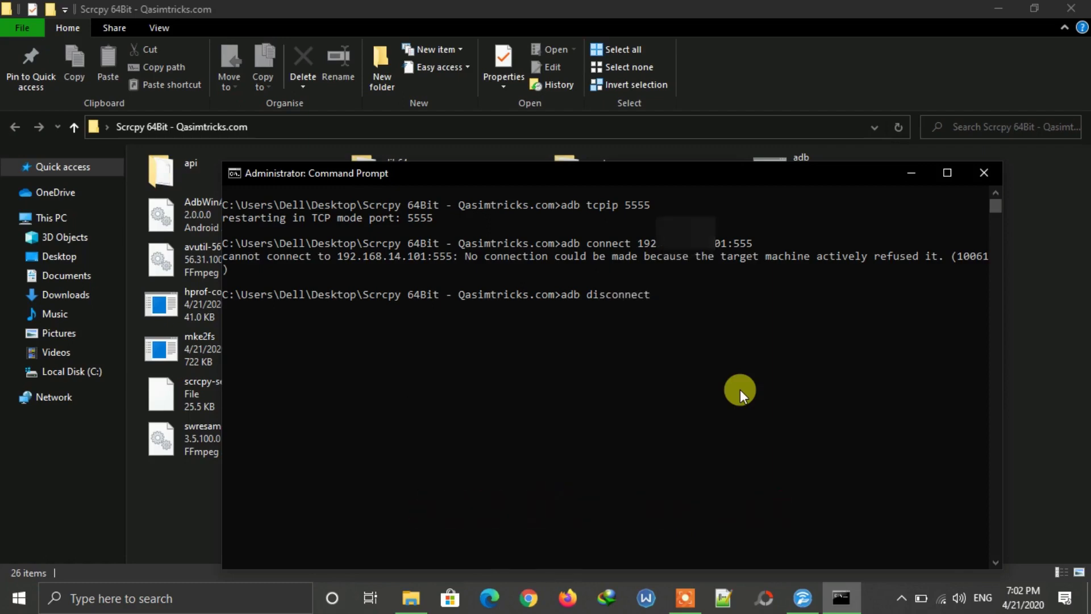
pyautogui.press('Return')
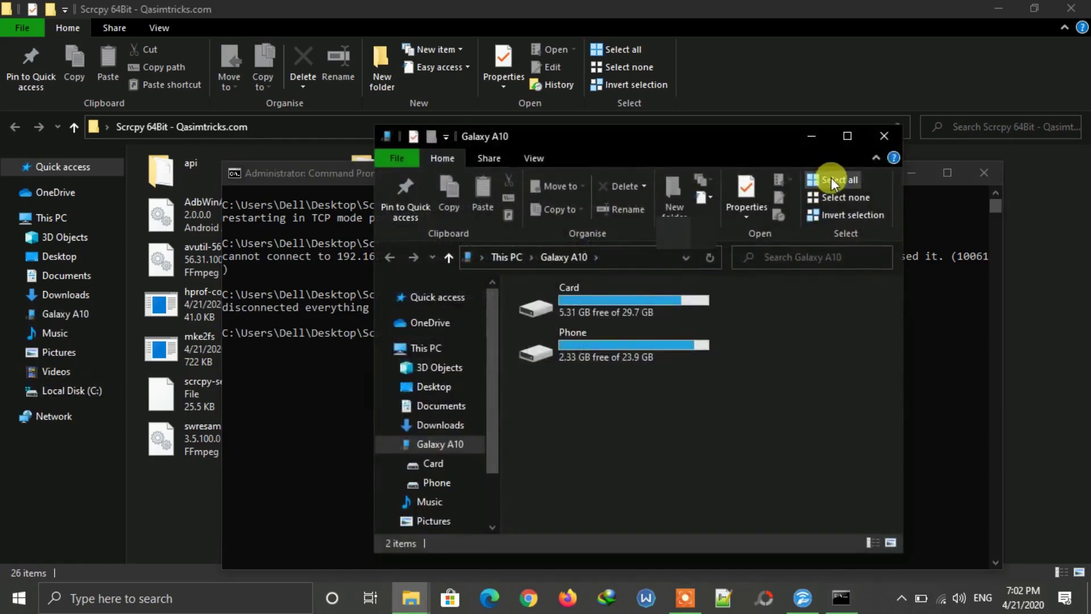
# Dismiss the storage popup and rerun adb tcpip 5555 from history
pyautogui.click(882, 135)
pyautogui.press('Up')
pyautogui.press('Up')
pyautogui.press('Up')
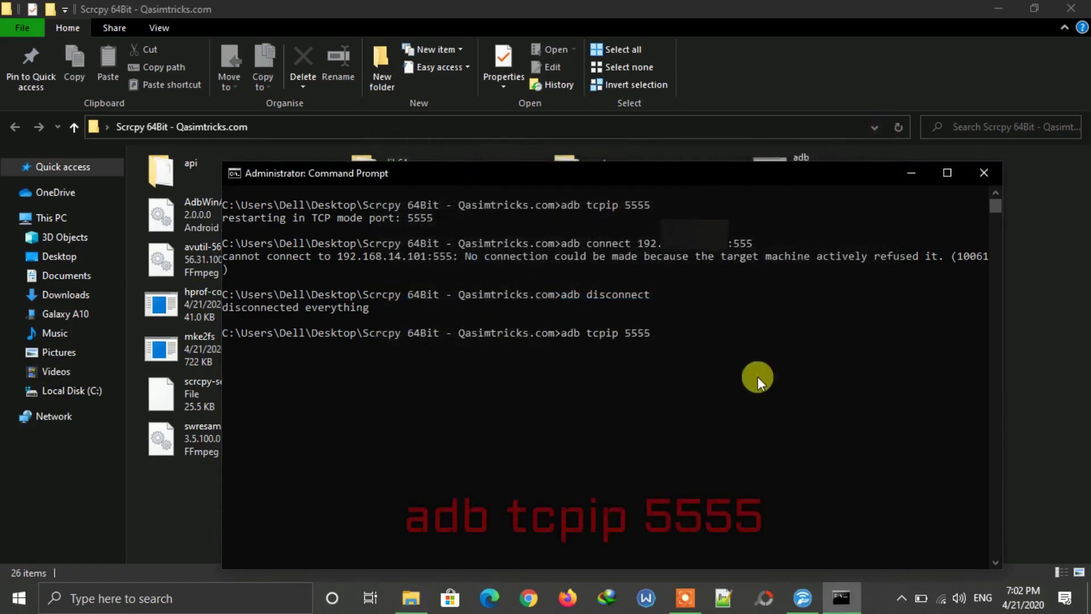
pyautogui.press('Return')
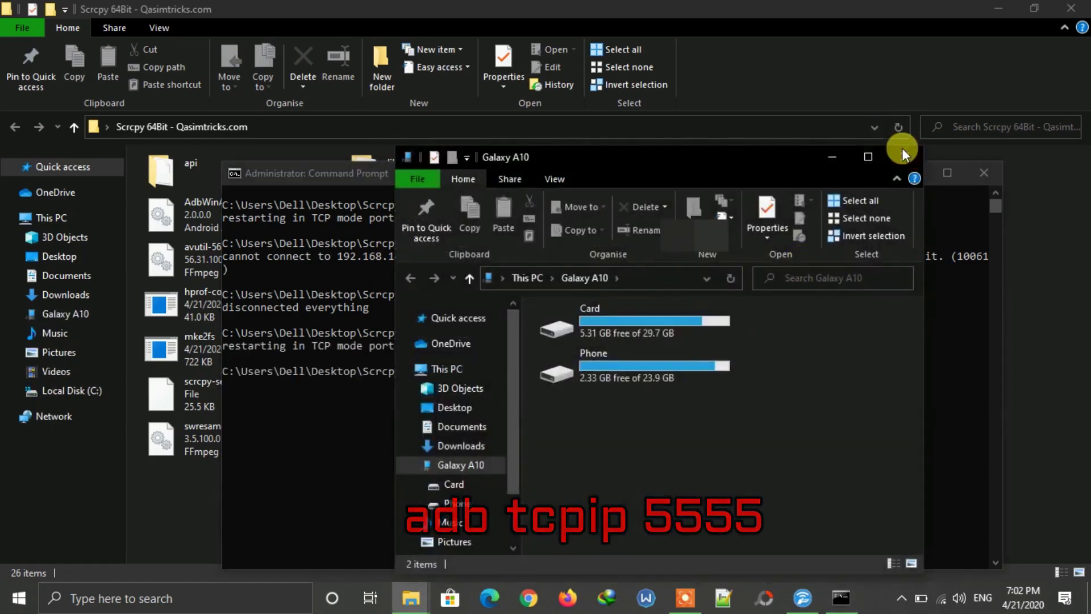
# Rerun the connect command corrected to port 5555 and mark the 'connected to' line
pyautogui.click(903, 157)
pyautogui.press('Up')
pyautogui.press('Up')
pyautogui.press('Up')
pyautogui.press('Up')
pyautogui.press('Up')
pyautogui.press('Up')
pyautogui.press('Up')
pyautogui.press('Up')
pyautogui.press('Up')
pyautogui.press('Up')
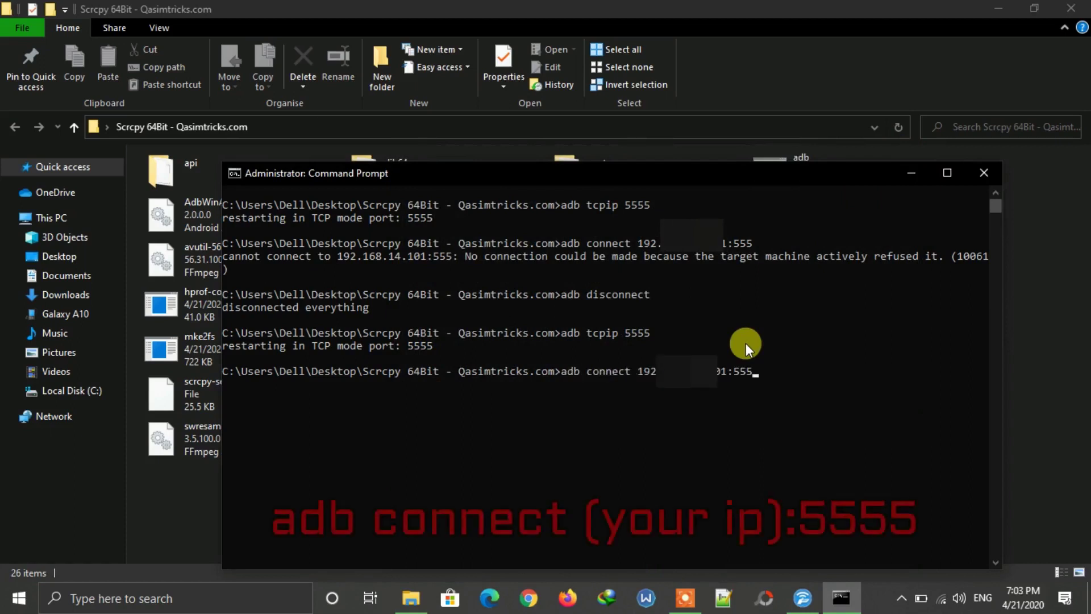
pyautogui.write('5')
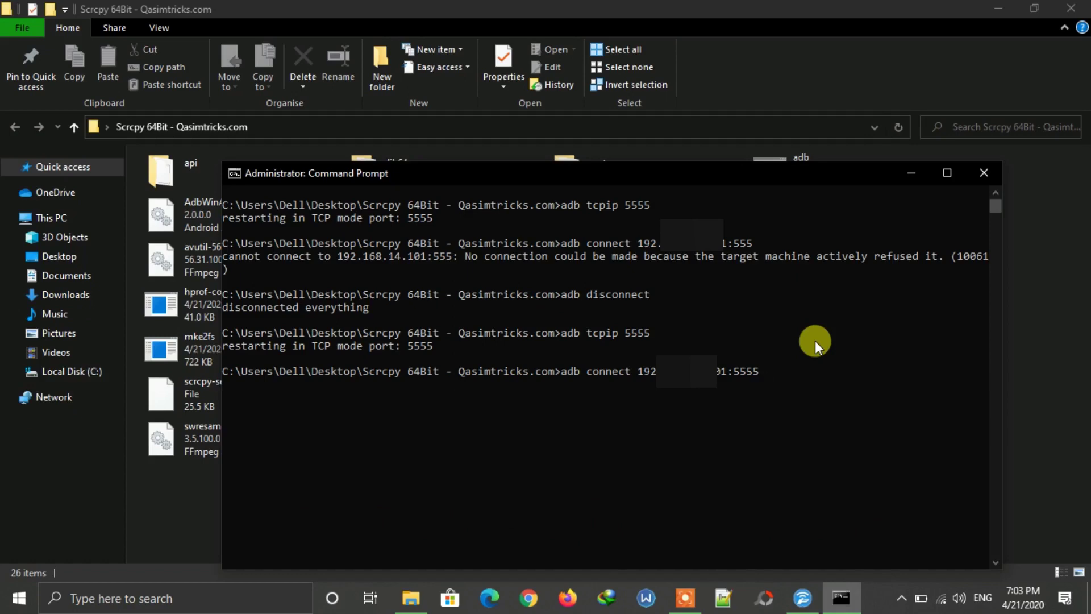
pyautogui.press('Return')
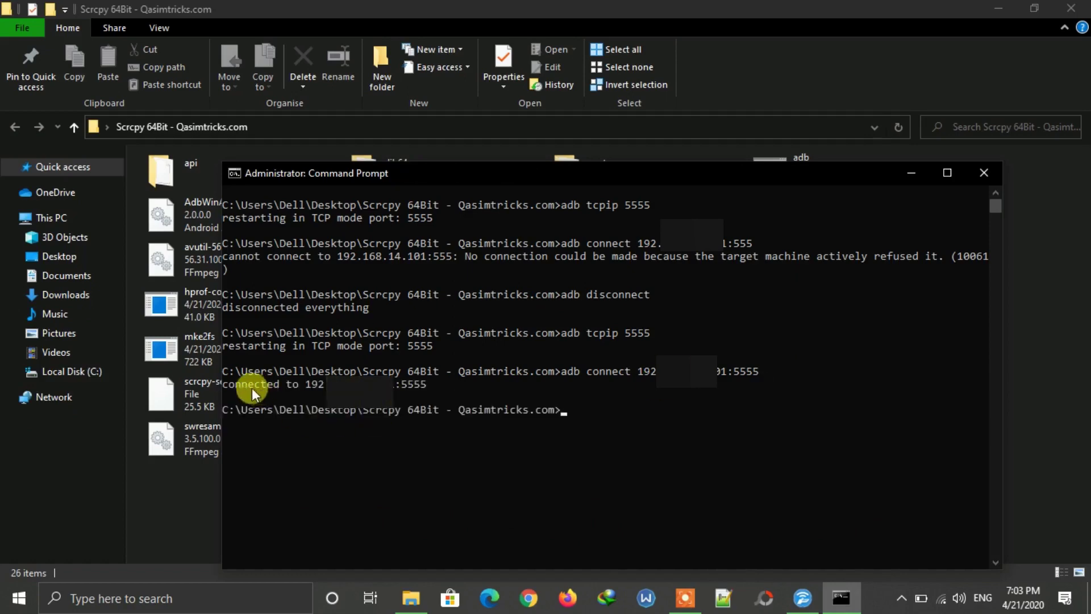
pyautogui.moveTo(230, 388); pyautogui.dragTo(469, 383)
pyautogui.click(468, 384)
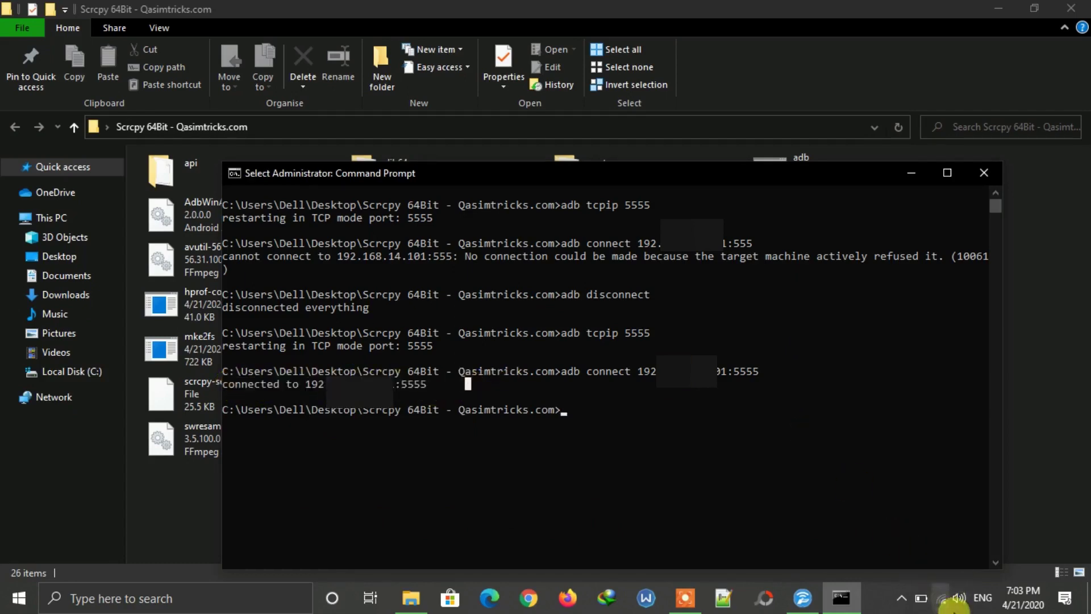
# Check the PC's Wi-Fi network, then return to Command Prompt
pyautogui.click(943, 602)
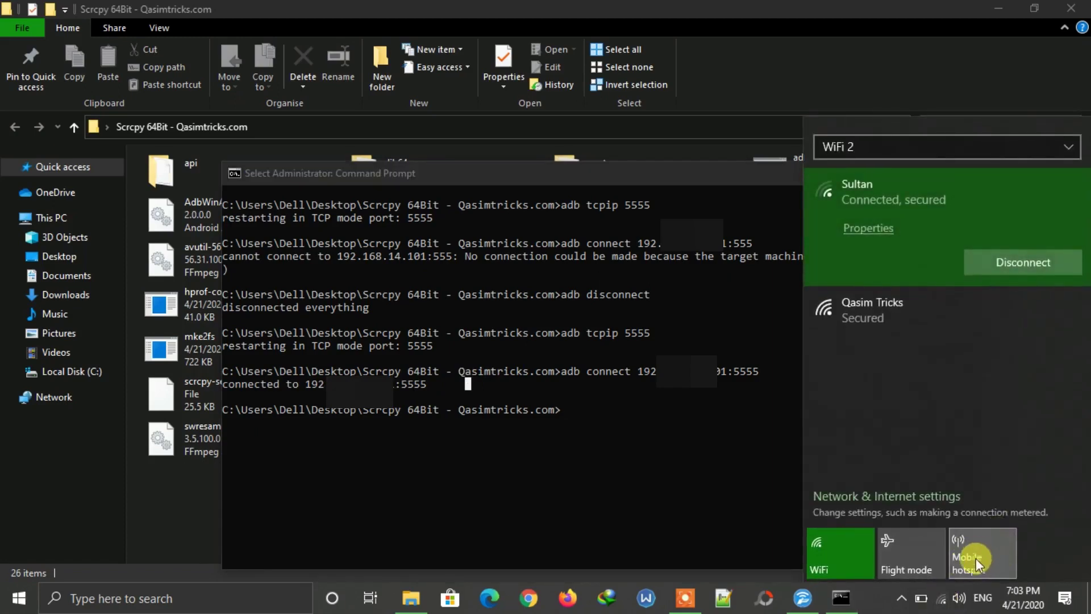
pyautogui.click(943, 599)
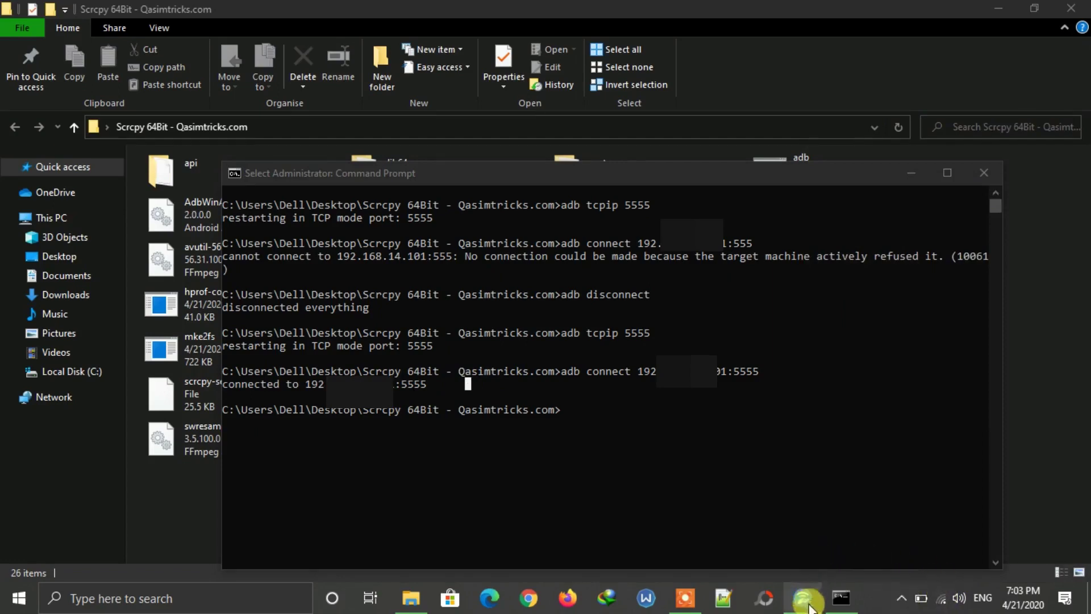
pyautogui.moveTo(807, 594)
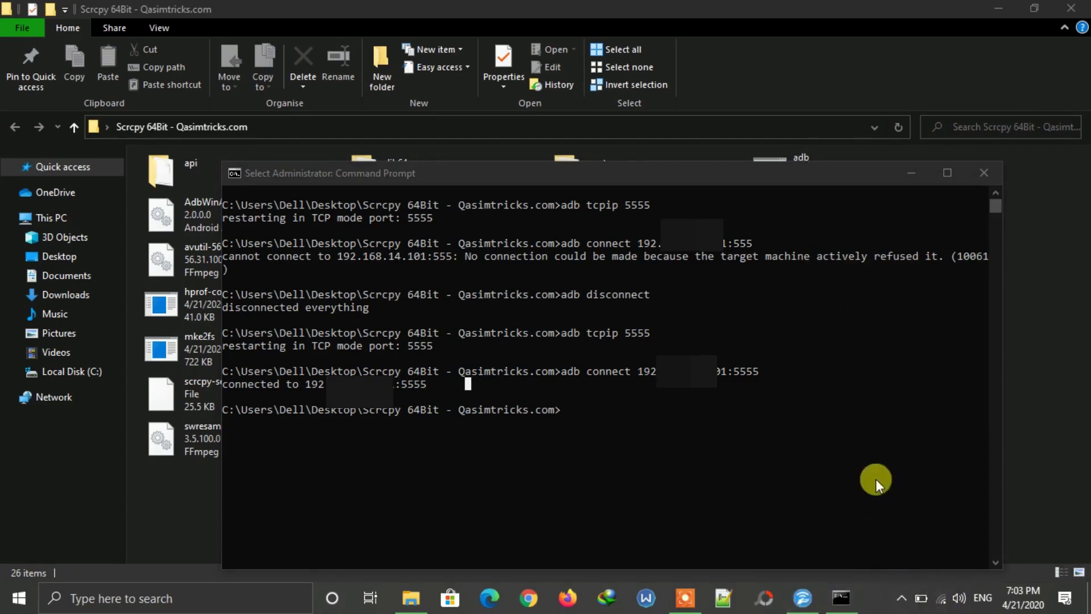
pyautogui.click(705, 179)
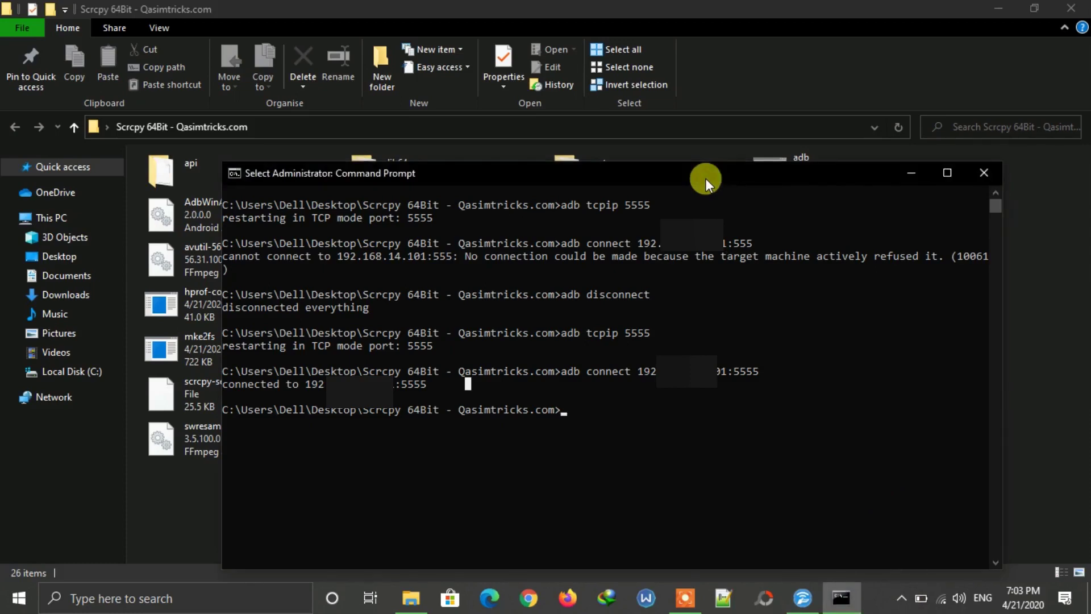
# Launch scrcpy over the wireless link, then maximize and reposition the SM-A105F window
pyautogui.click(585, 313)
pyautogui.write('scr')
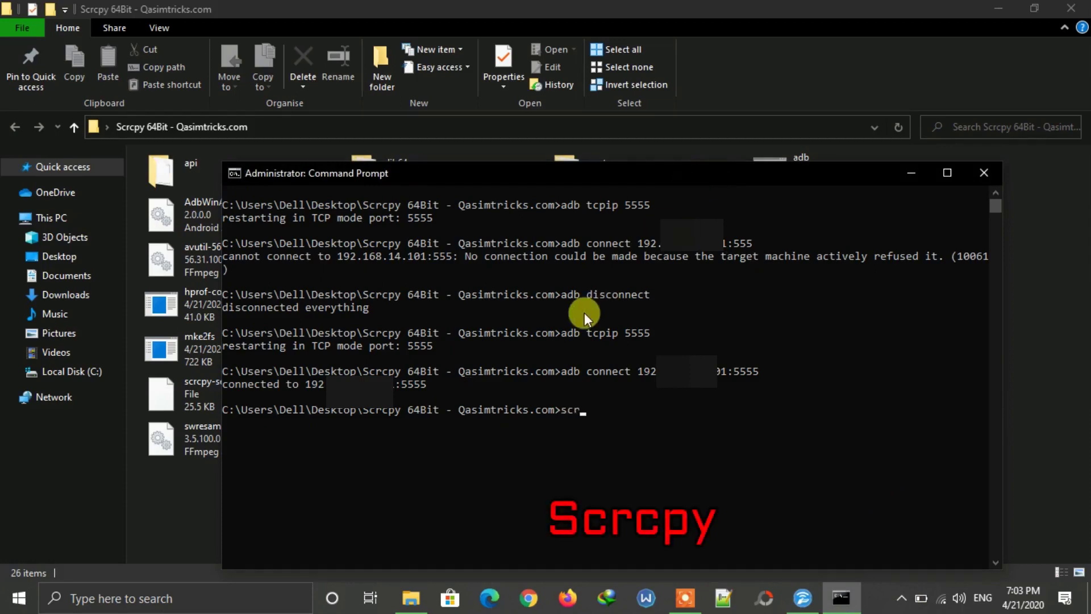
pyautogui.write('cpy')
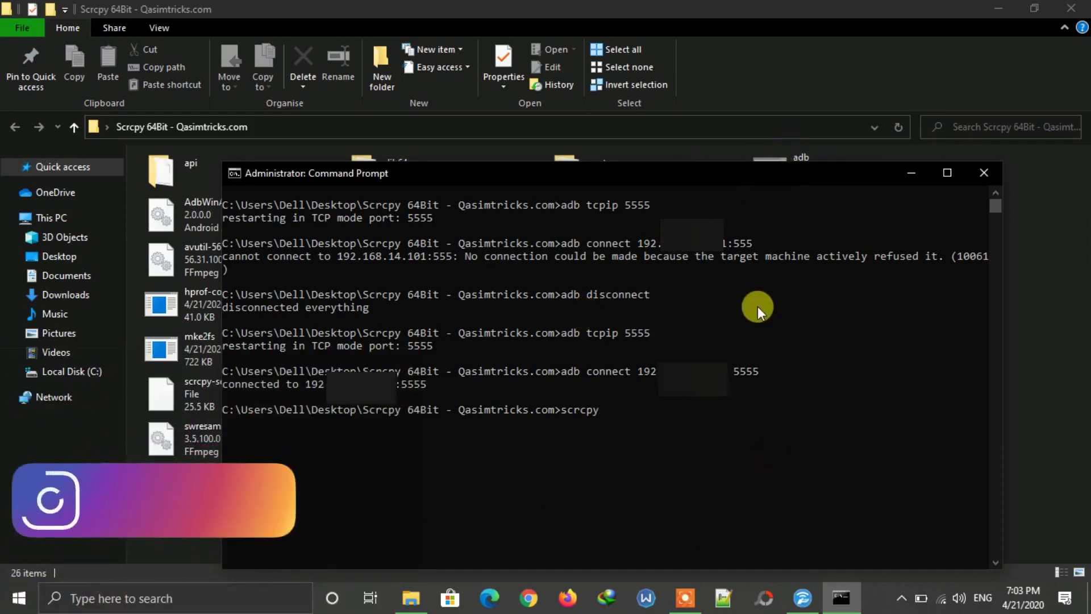
pyautogui.press('Return')
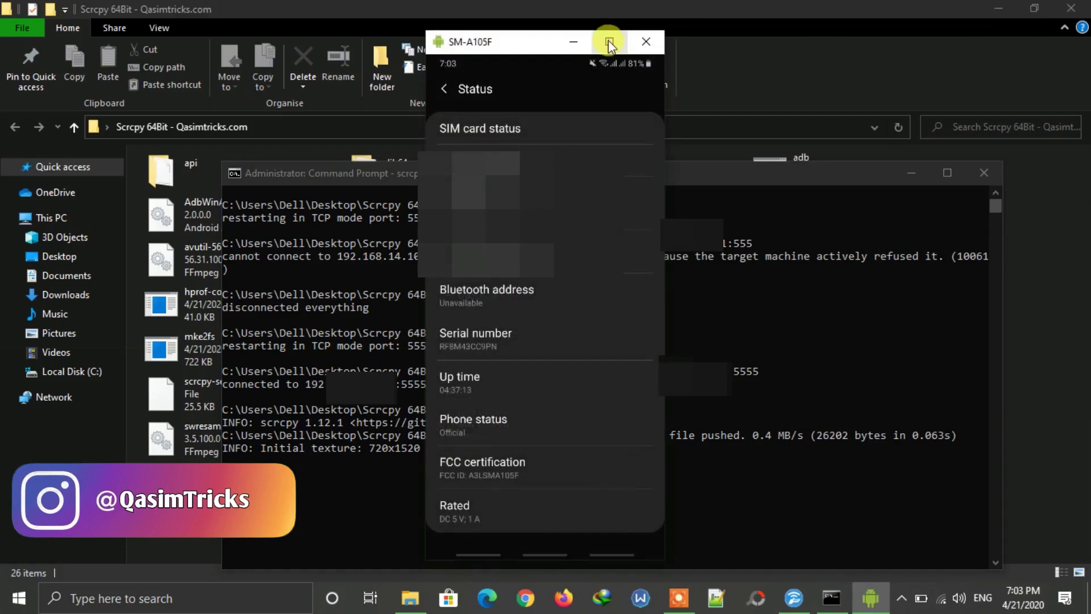
pyautogui.click(608, 41)
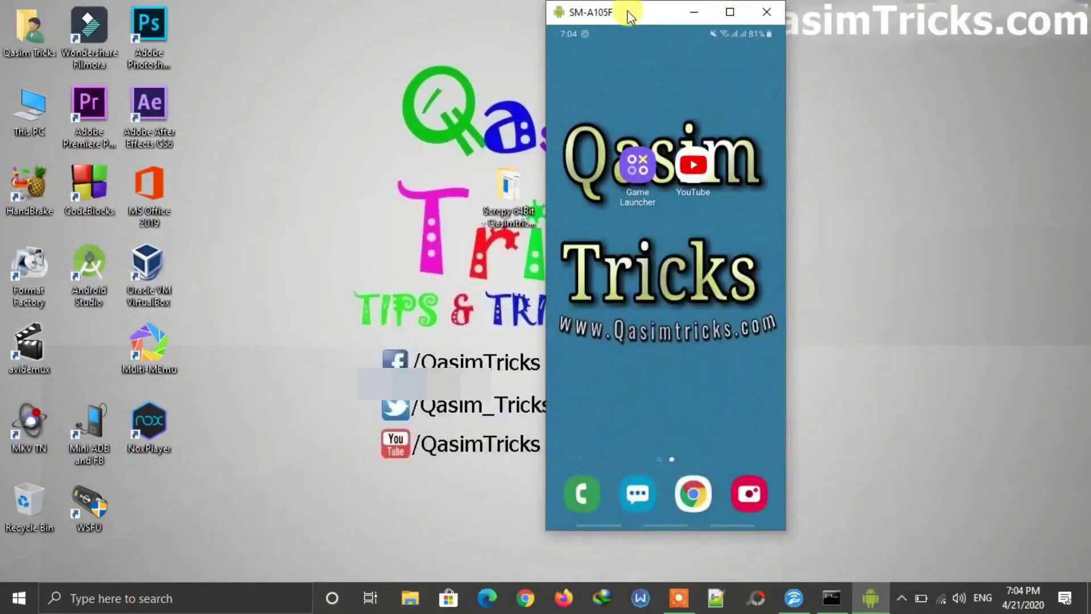
pyautogui.moveTo(628, 12); pyautogui.dragTo(527, 46)
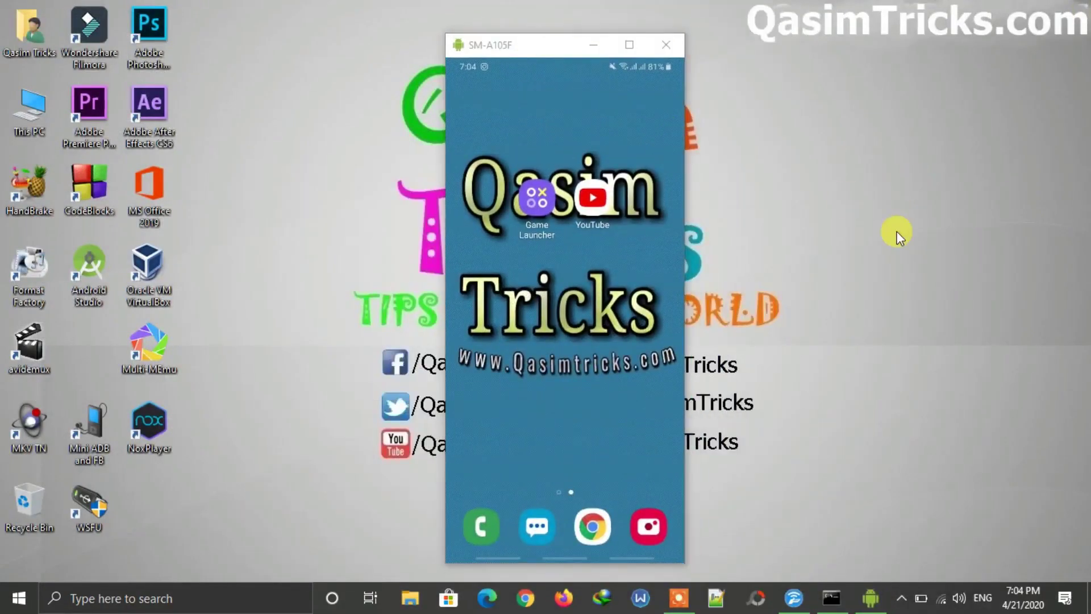
# Close the mirror, relaunch scrcpy full screen, then close it and Command Prompt
pyautogui.click(656, 46)
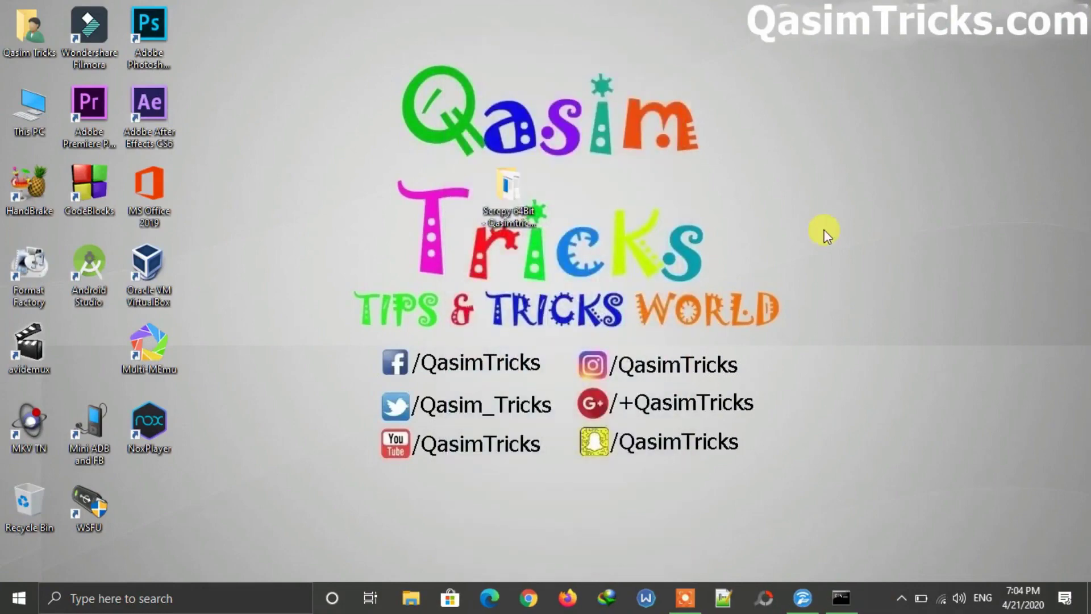
pyautogui.click(847, 608)
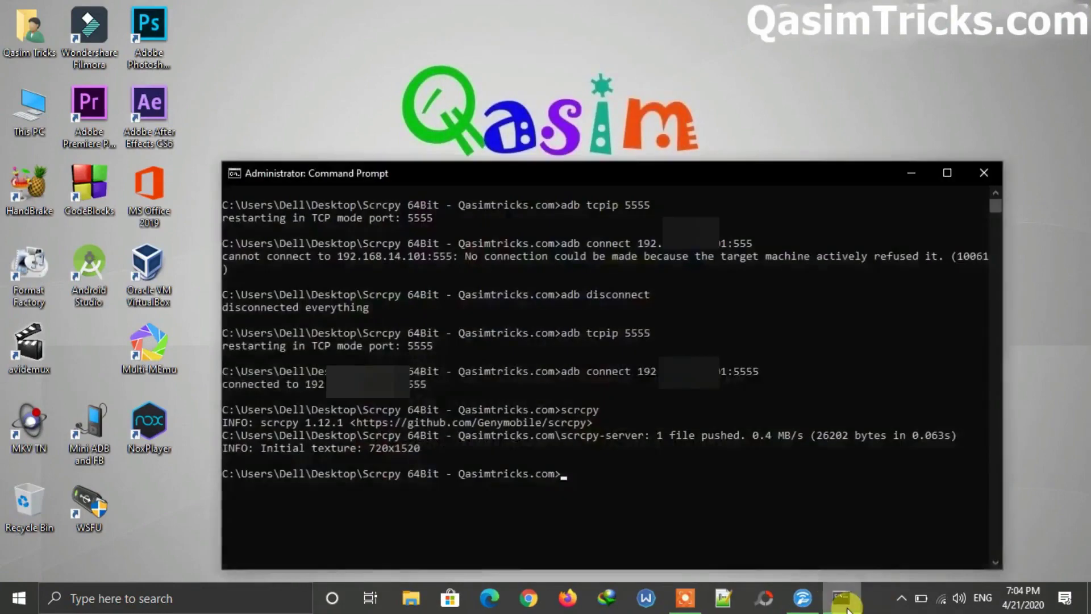
pyautogui.write('sc')
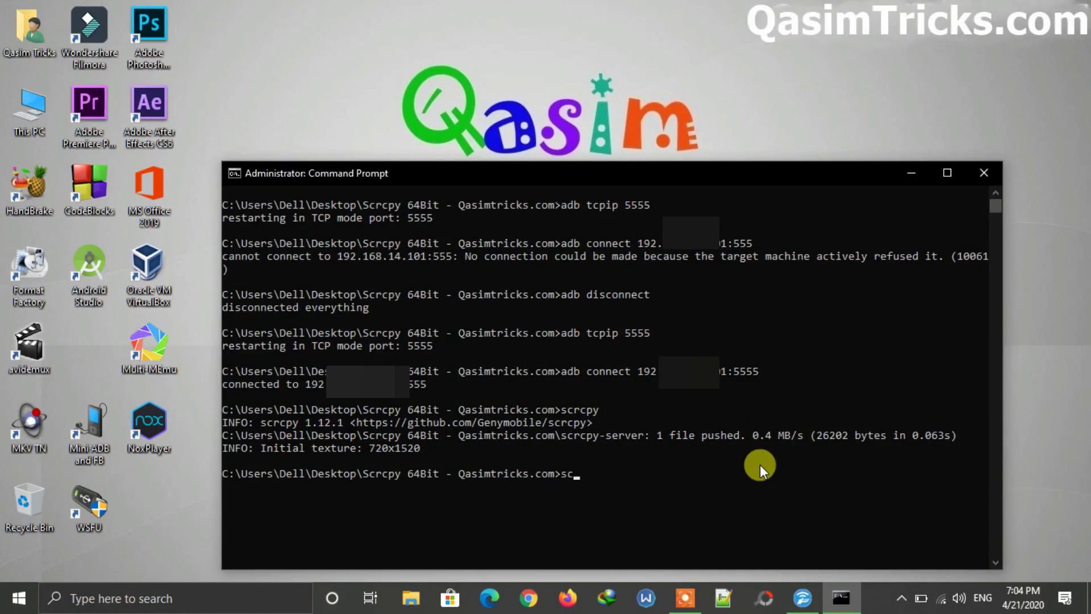
pyautogui.write('rcpy')
pyautogui.press('Return')
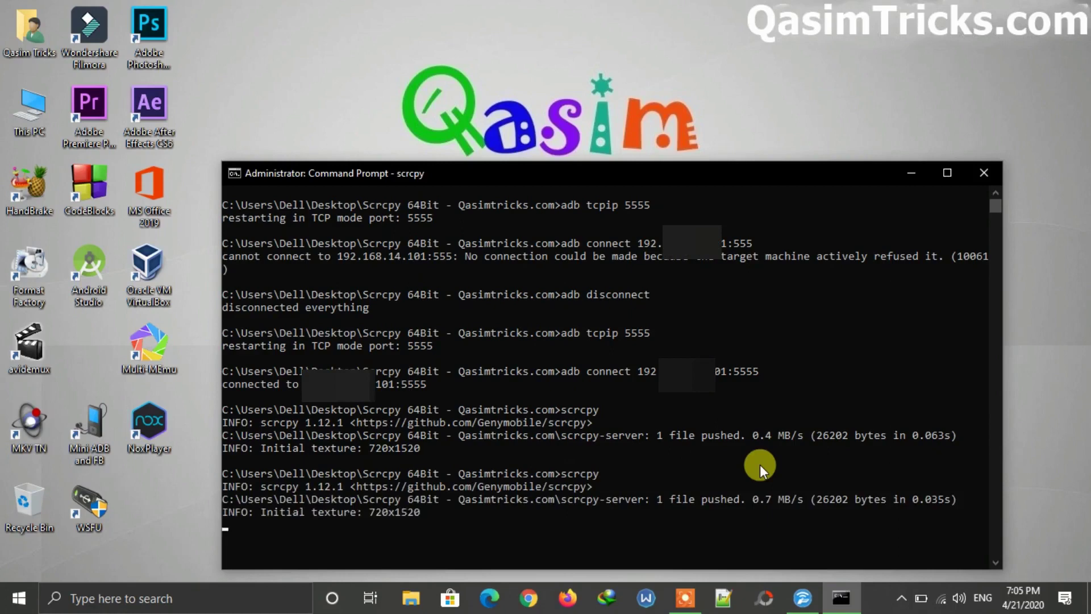
pyautogui.click(609, 42)
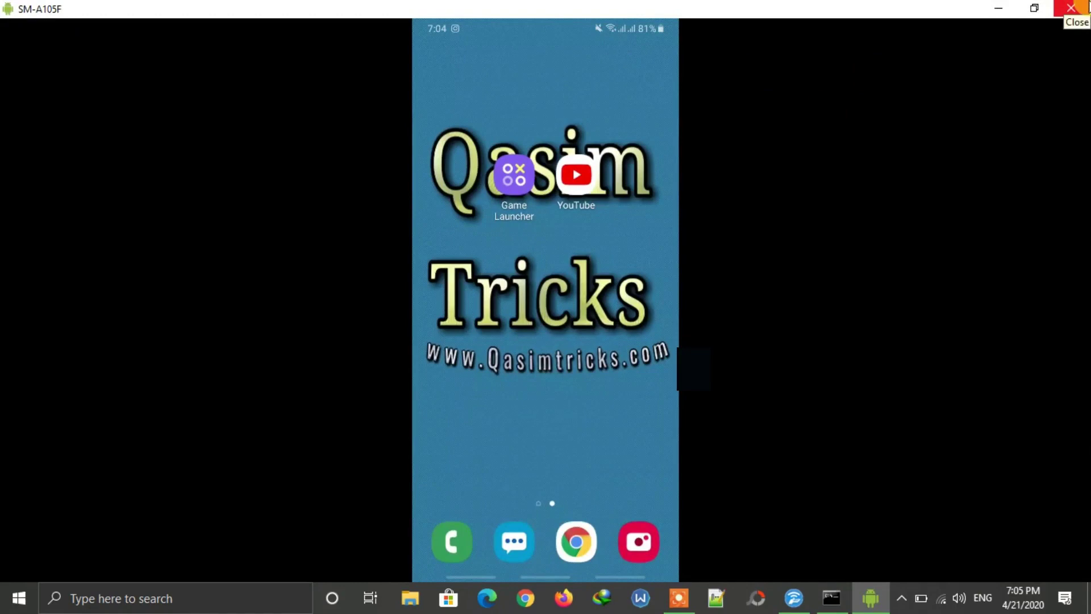
pyautogui.click(1086, 7)
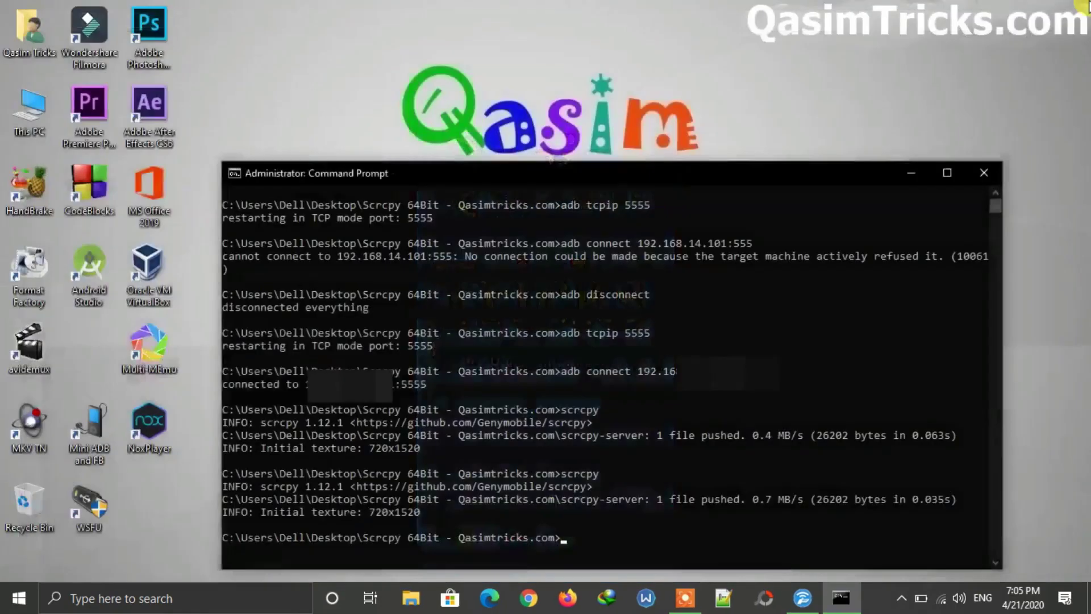
pyautogui.click(990, 171)
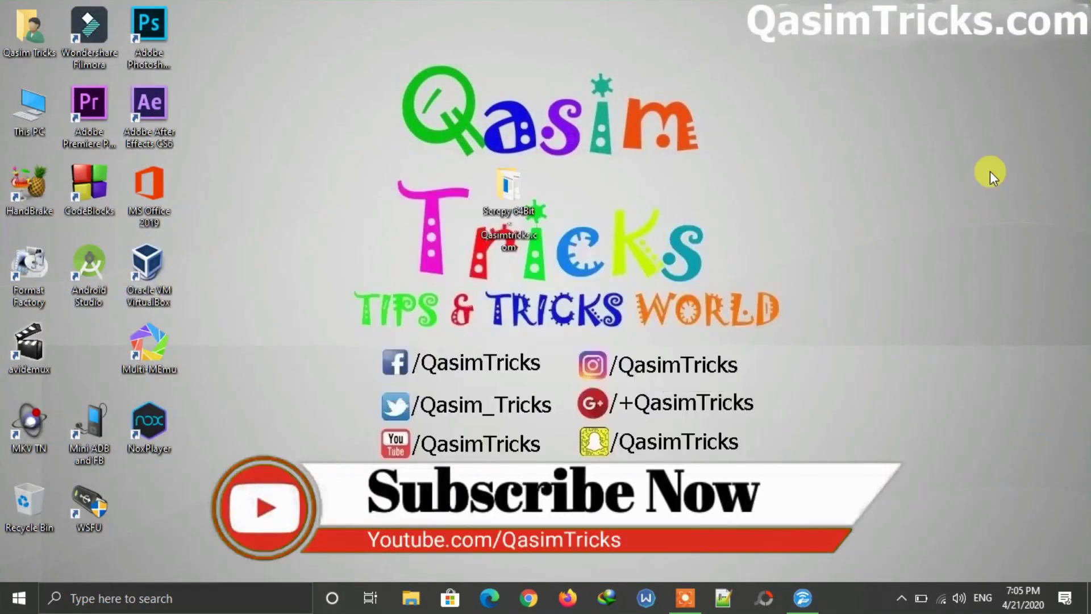